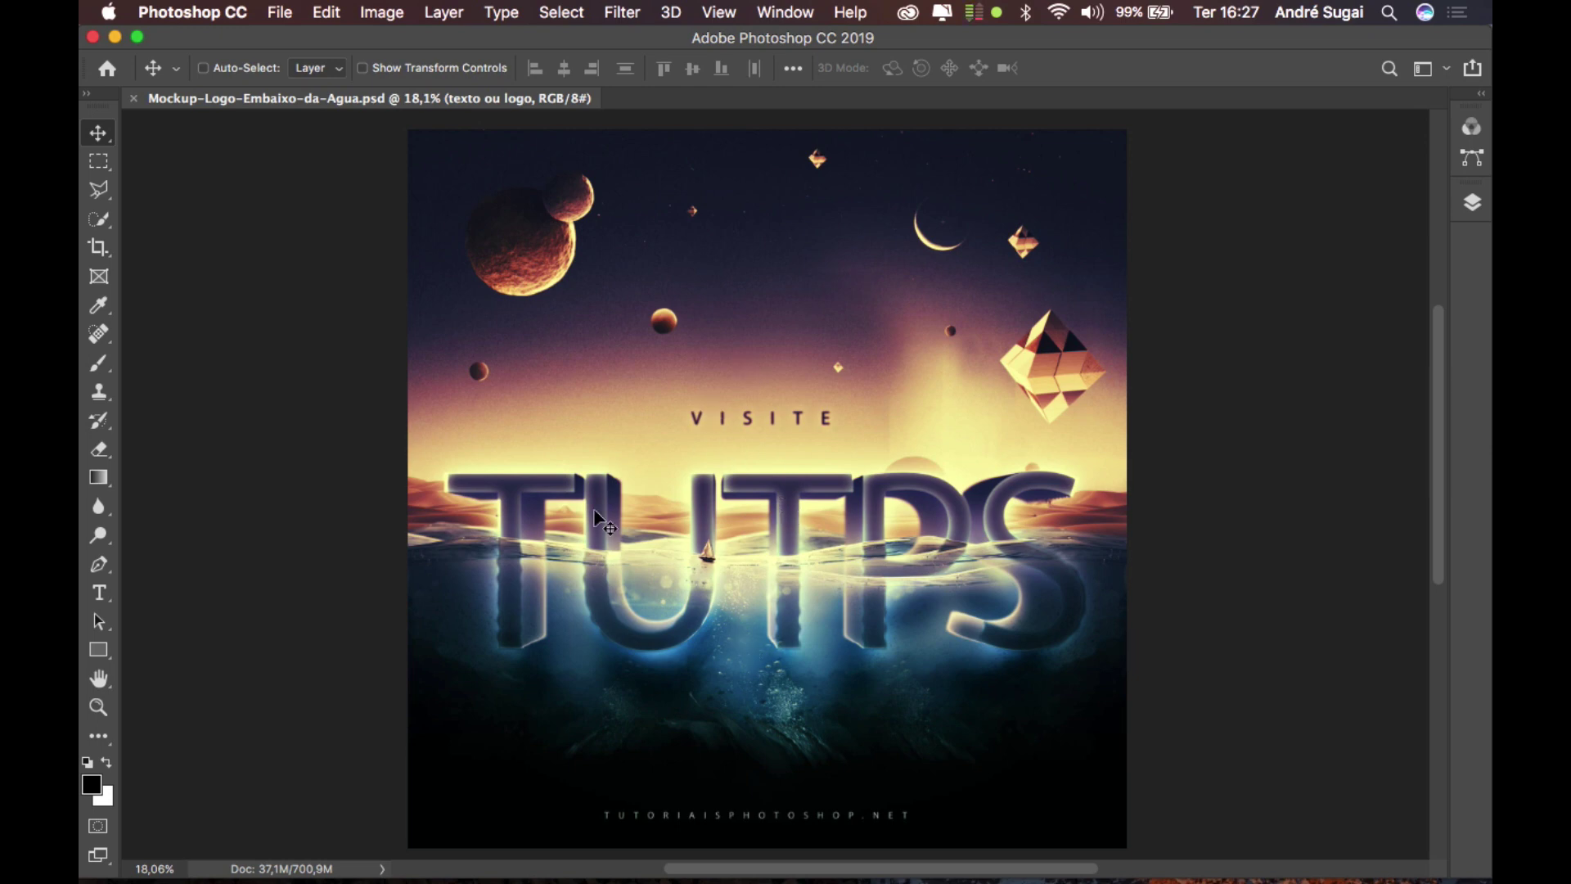
# Bring up the Layers panel from the Window menu.
pyautogui.click(1475, 205)
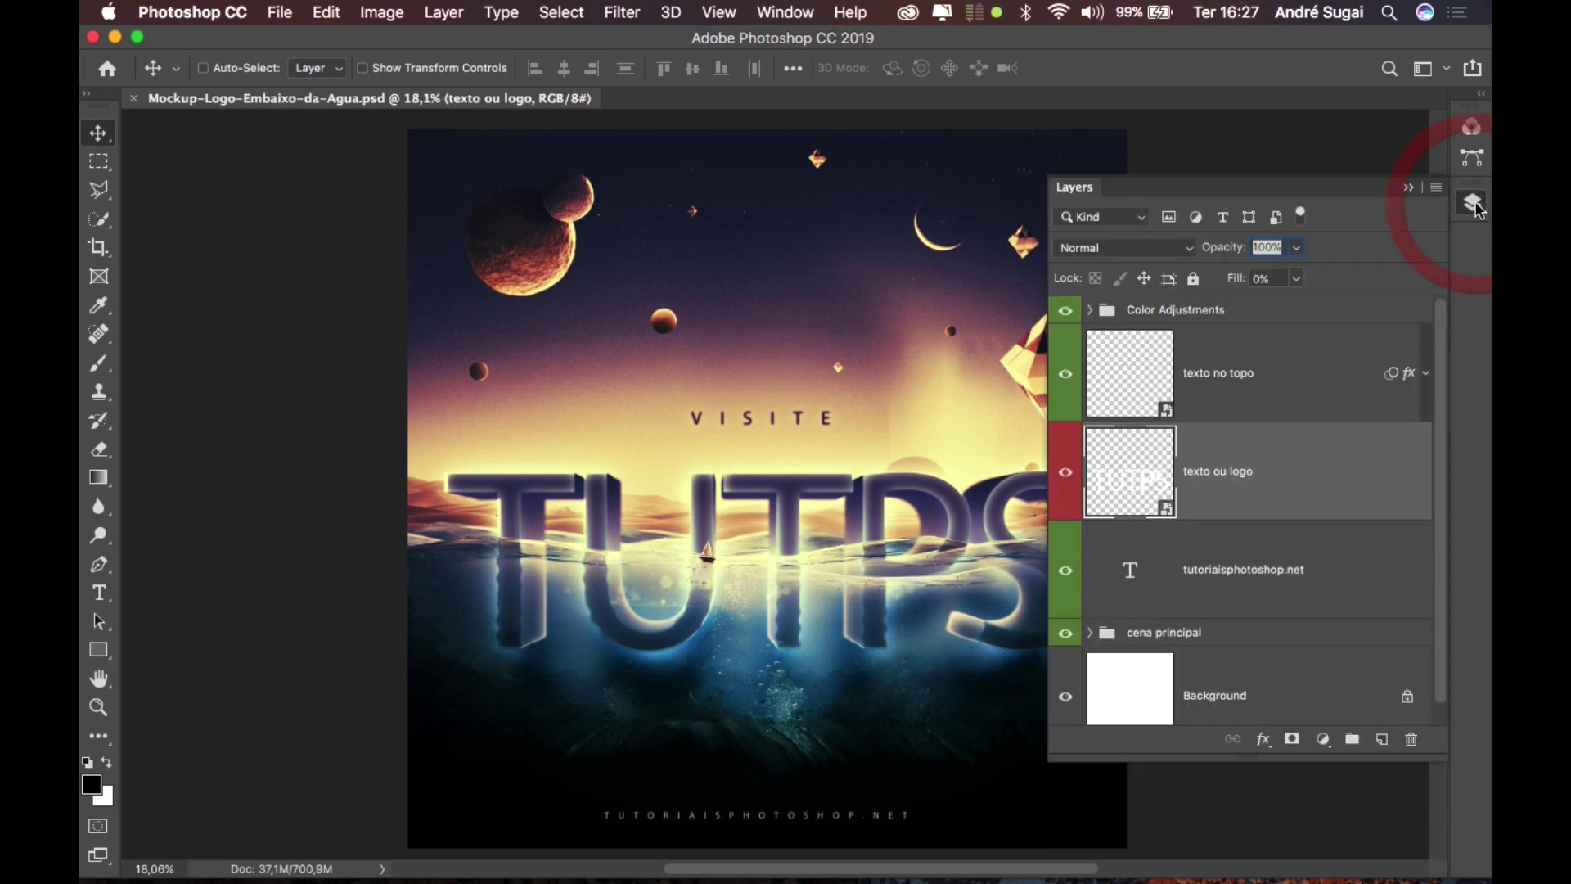
pyautogui.click(1471, 206)
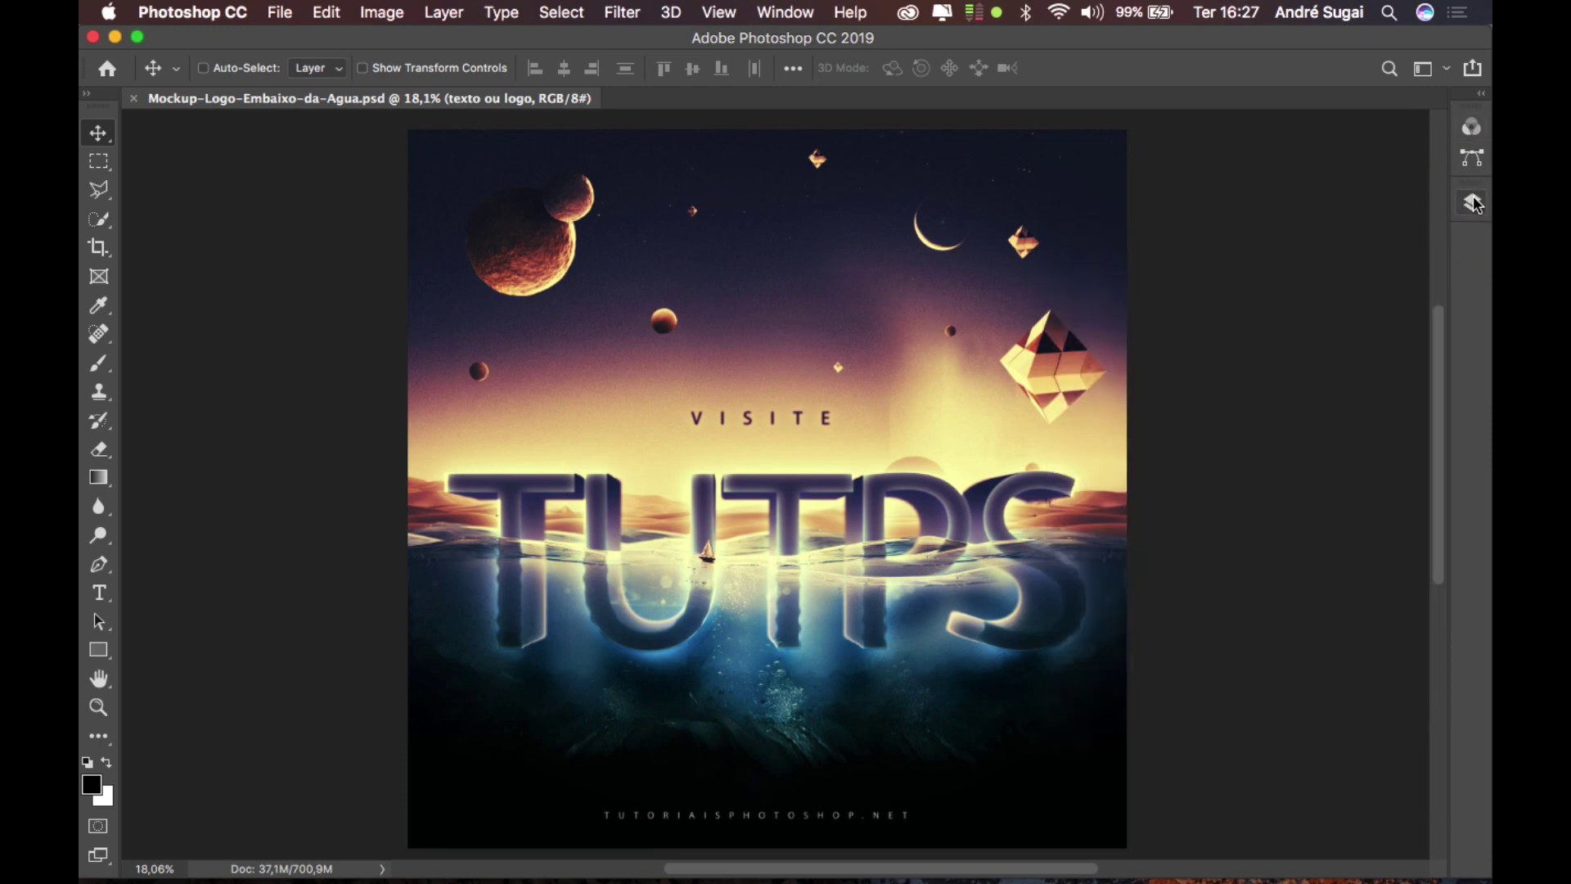
pyautogui.click(788, 12)
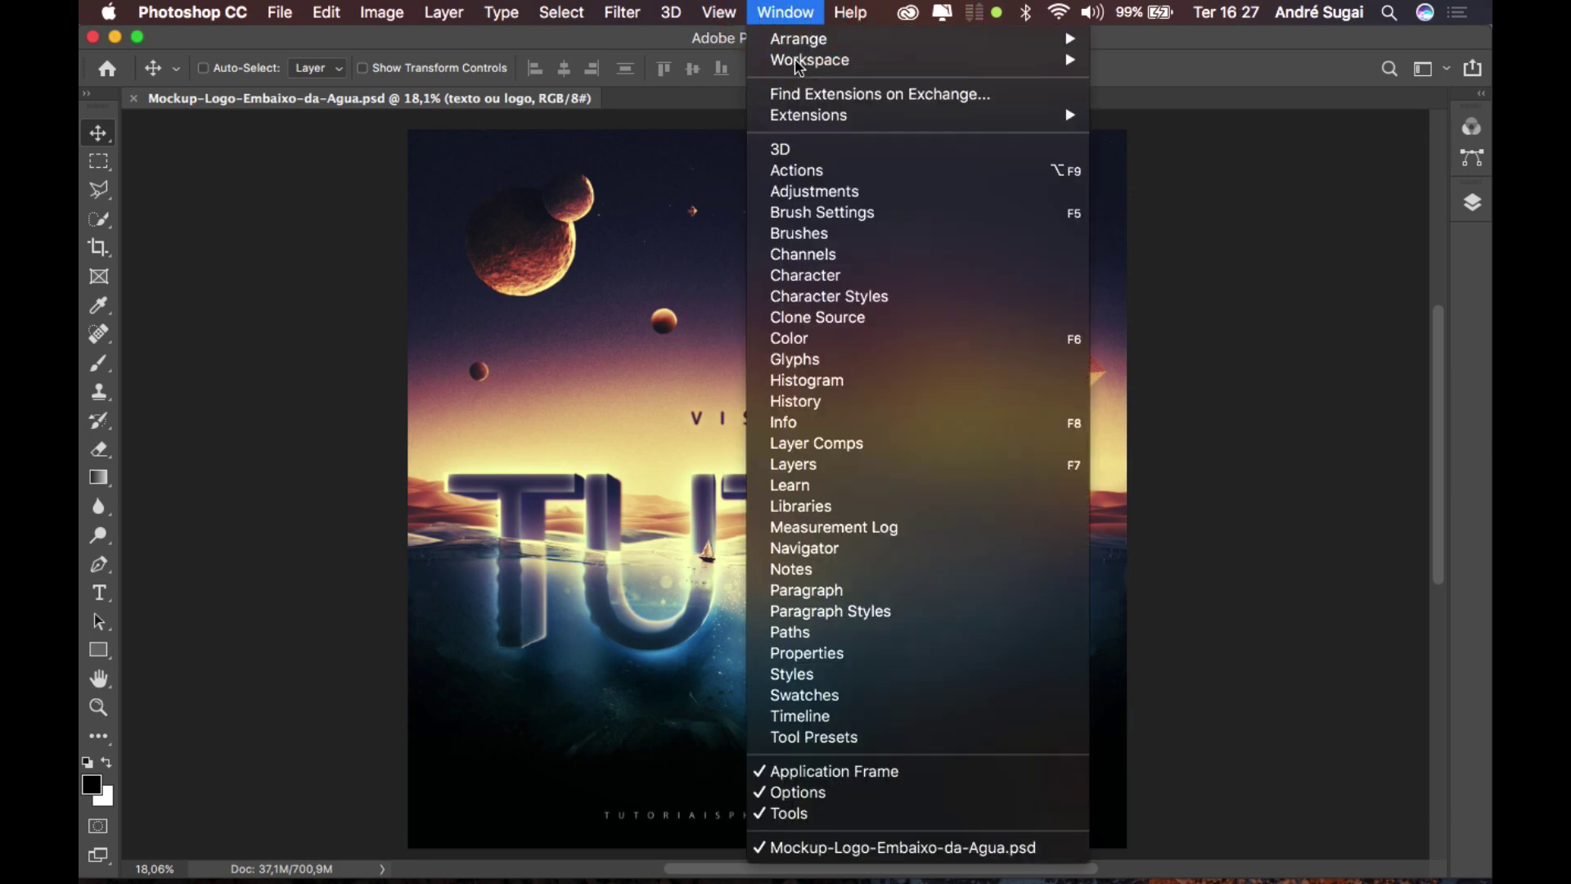
pyautogui.click(825, 467)
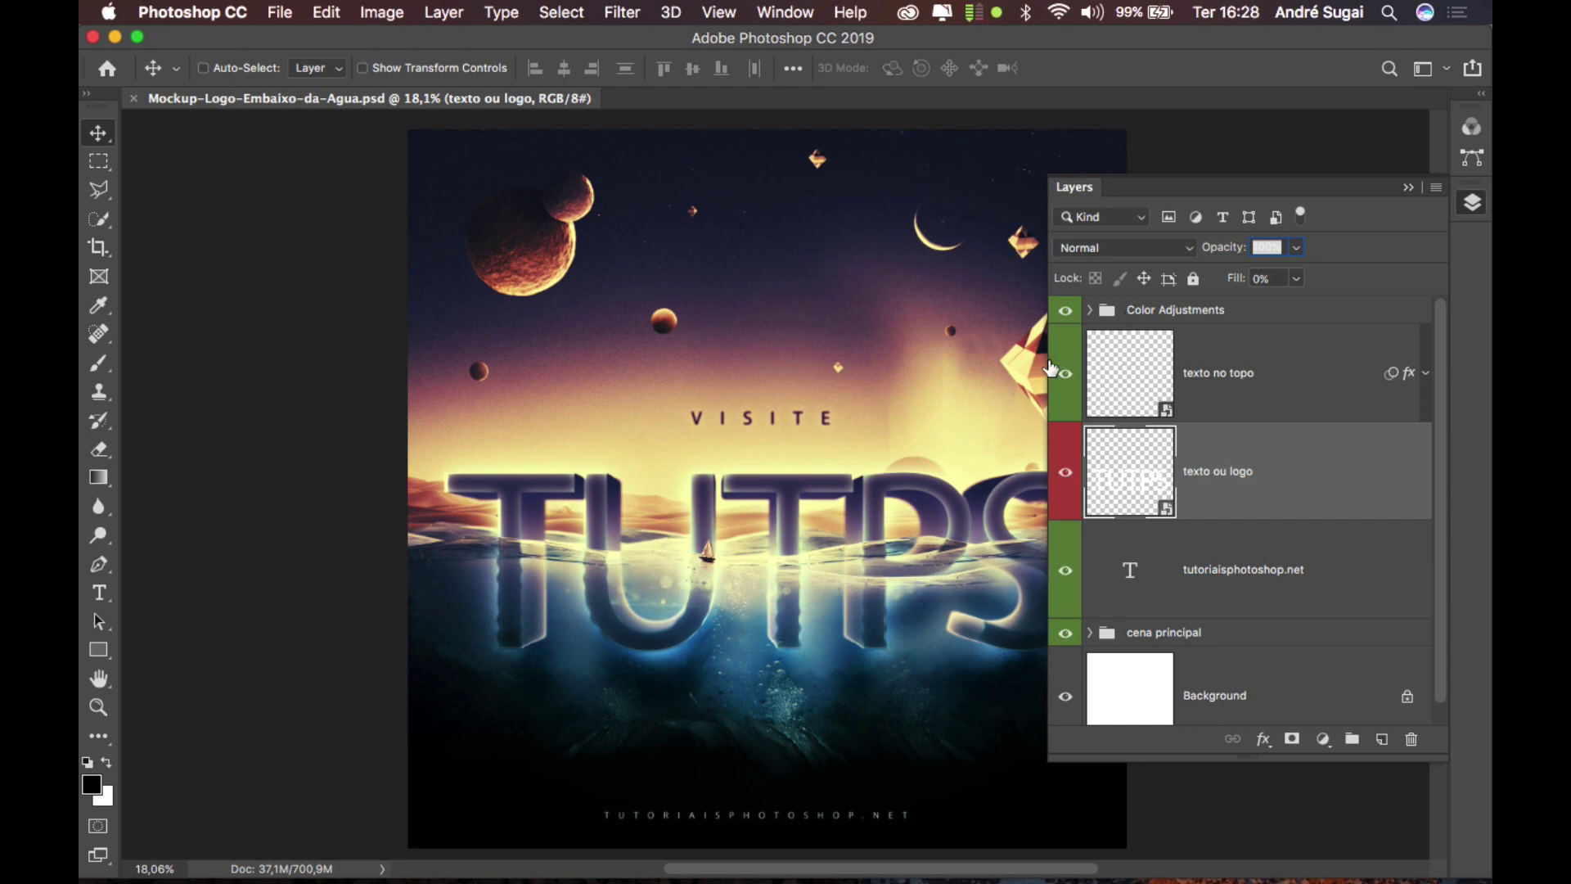
# Narrow the Layers panel, then hide and expand the Color Adjustments group.
pyautogui.moveTo(1046, 362); pyautogui.dragTo(1139, 362)
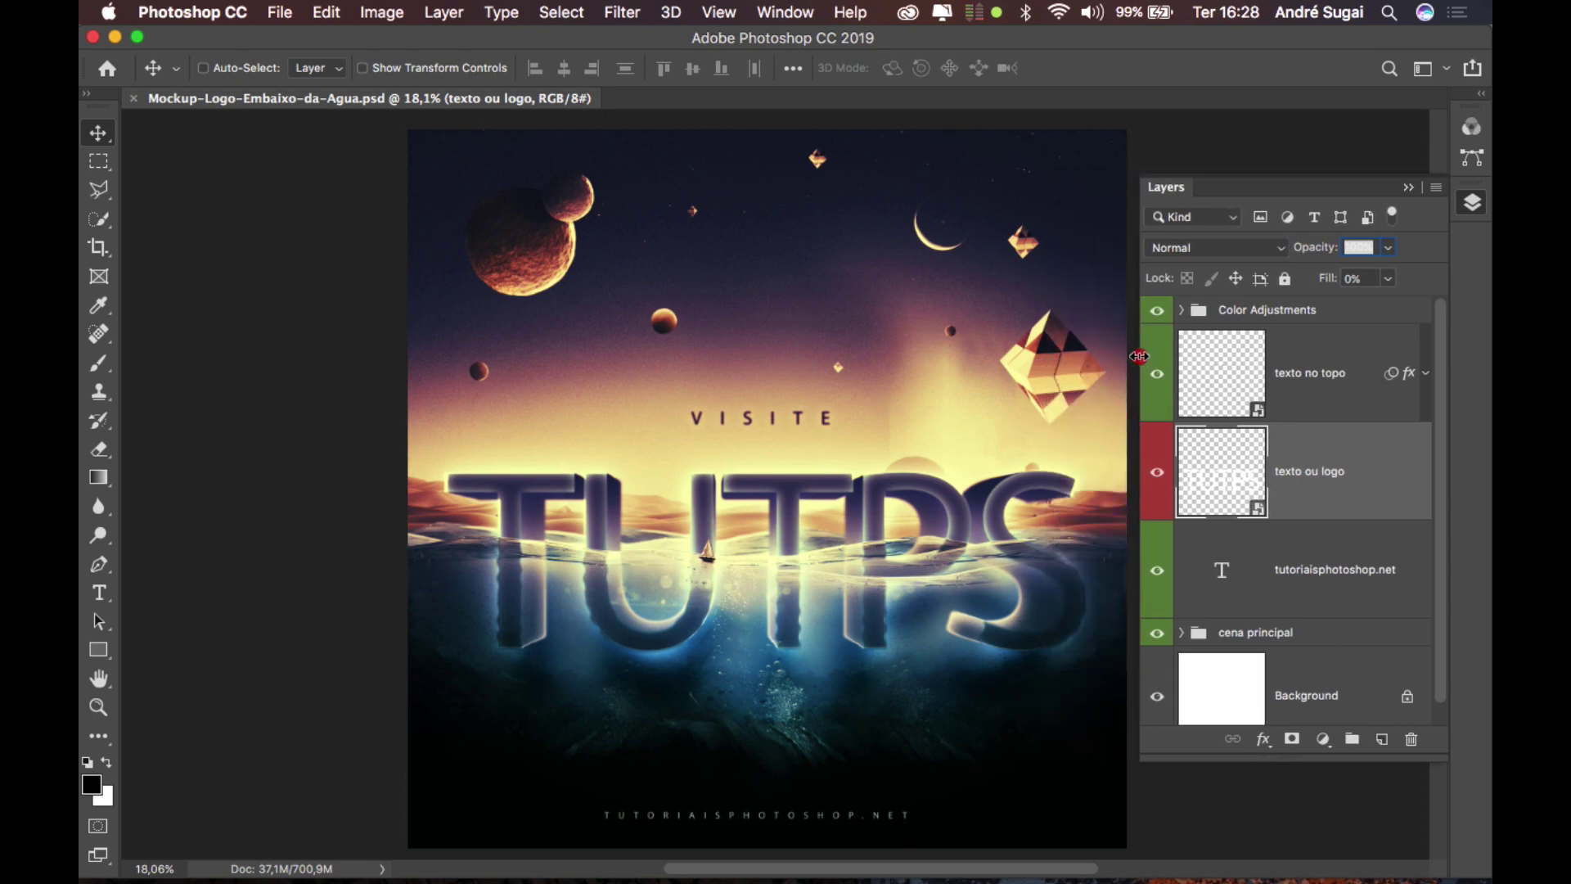
pyautogui.click(1157, 311)
pyautogui.click(1182, 311)
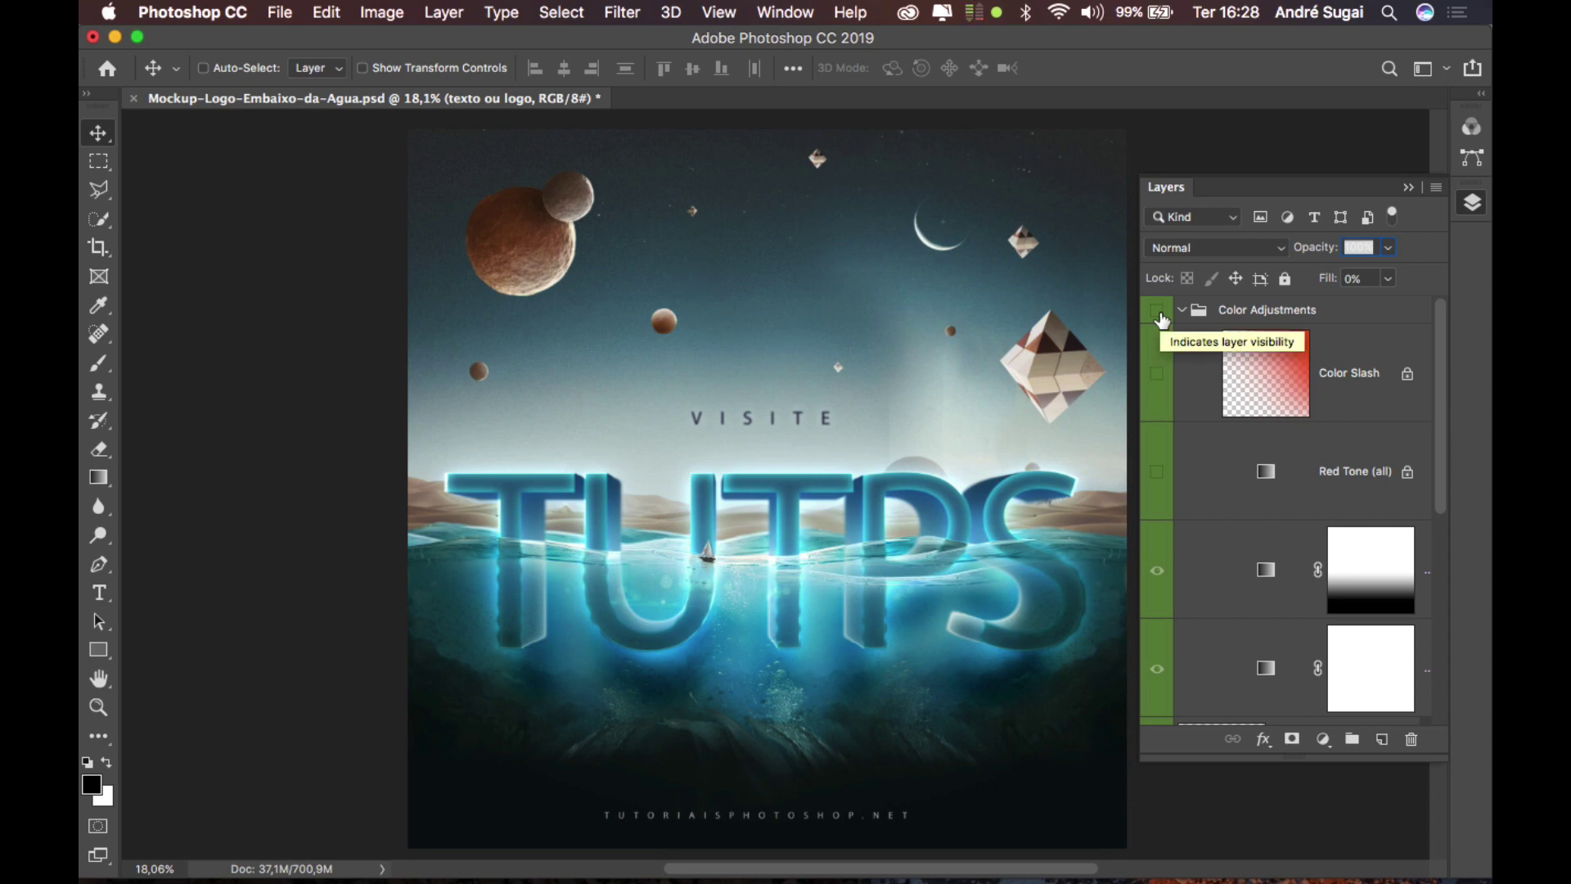
# Turn the Color Adjustments group back on and preview Color Slash, leaving it hidden.
pyautogui.click(1159, 312)
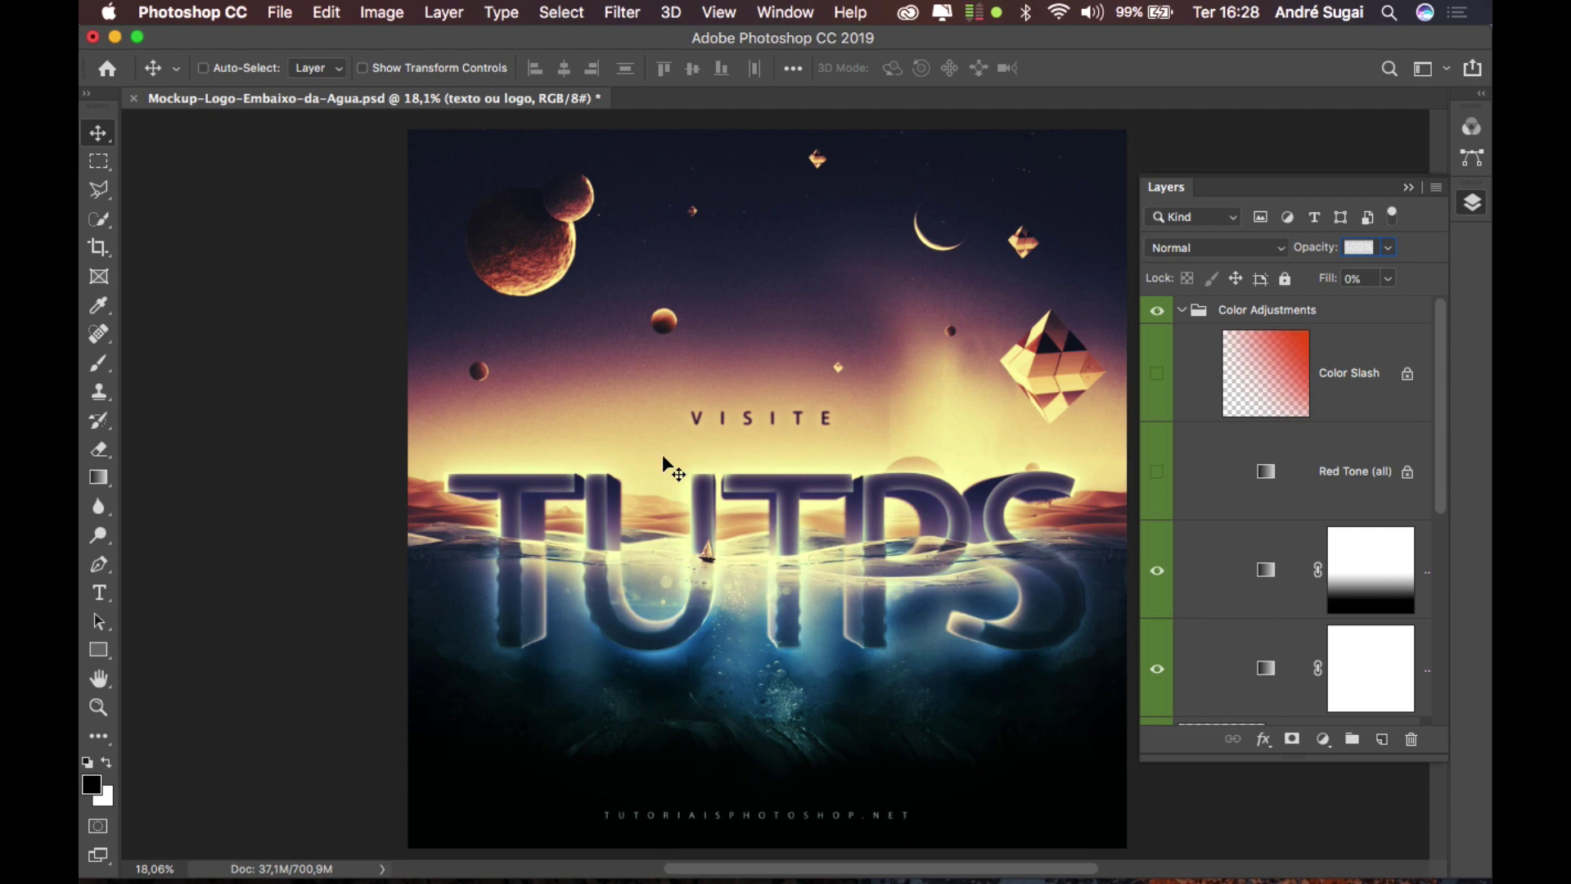
pyautogui.scroll(-2, 1269, 441)
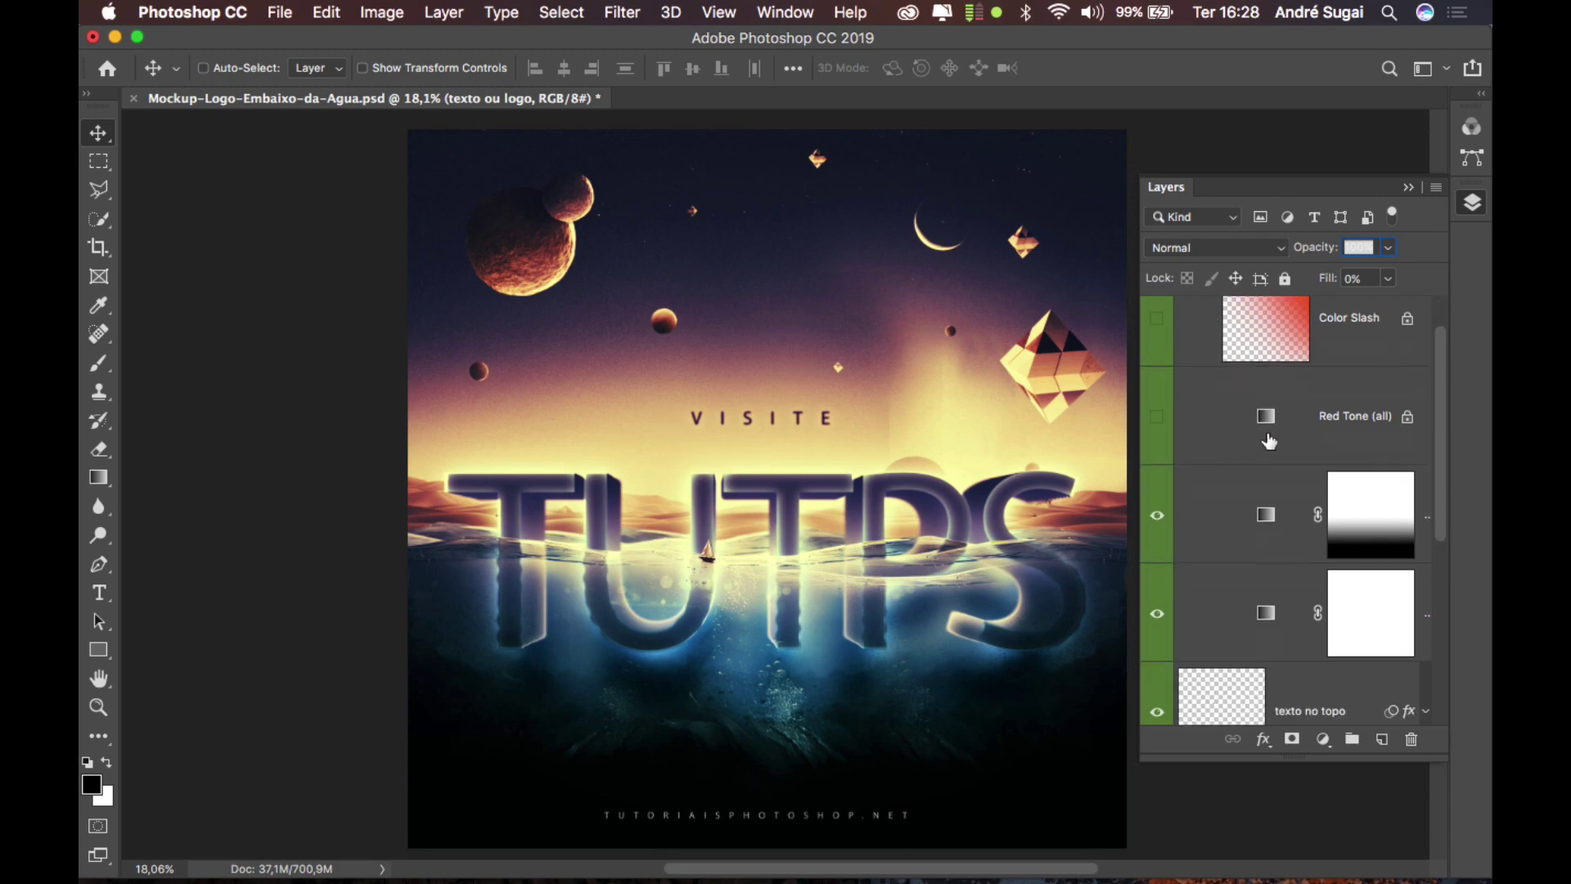
pyautogui.scroll(2, 1269, 441)
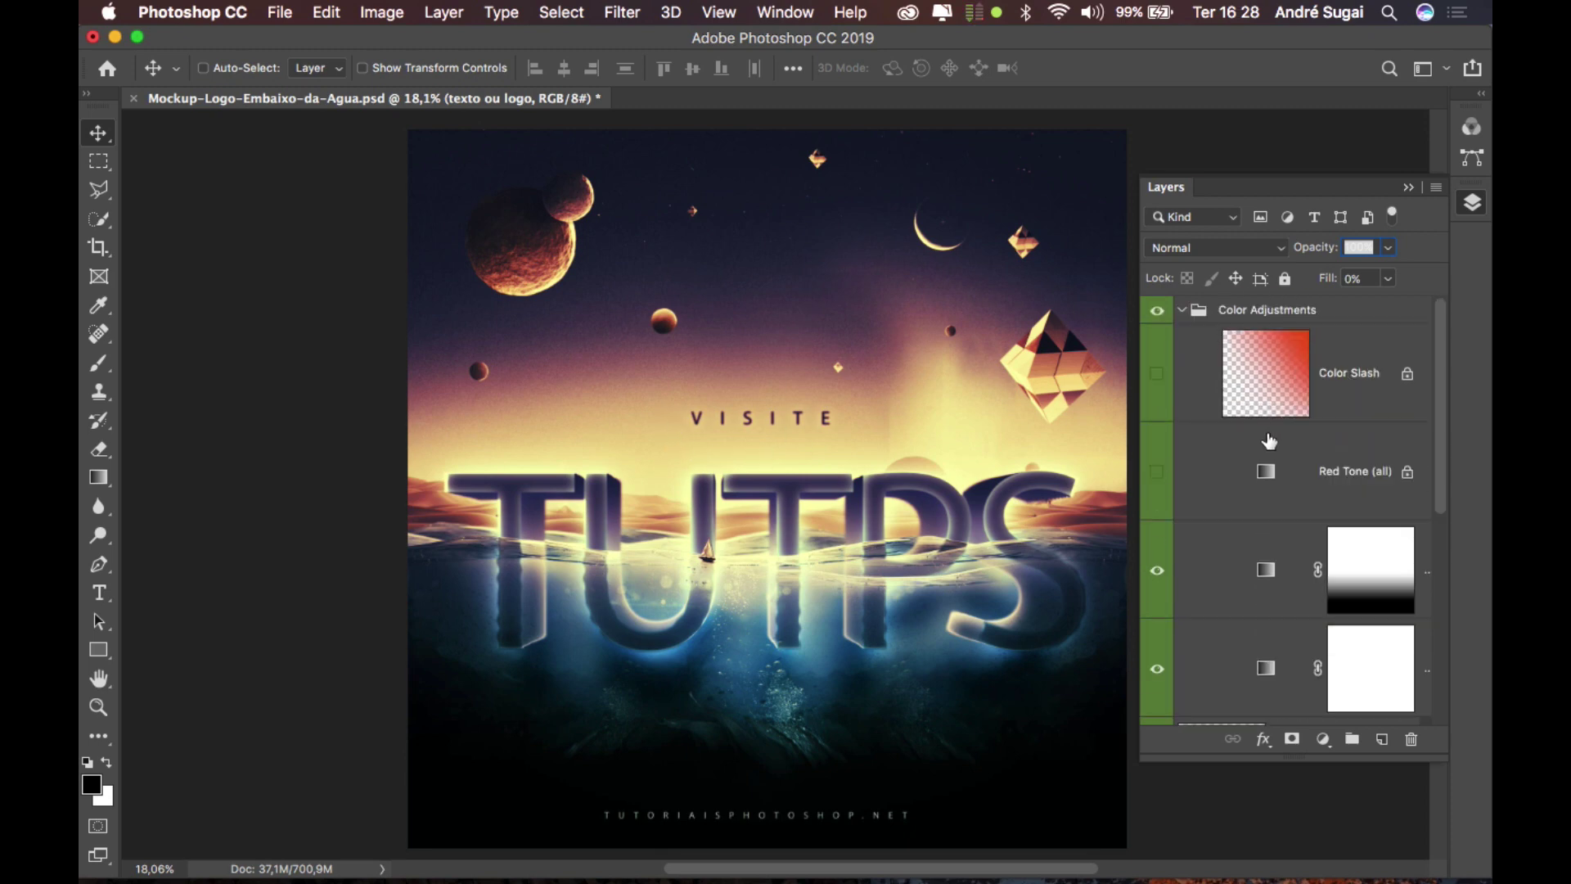
pyautogui.click(1157, 379)
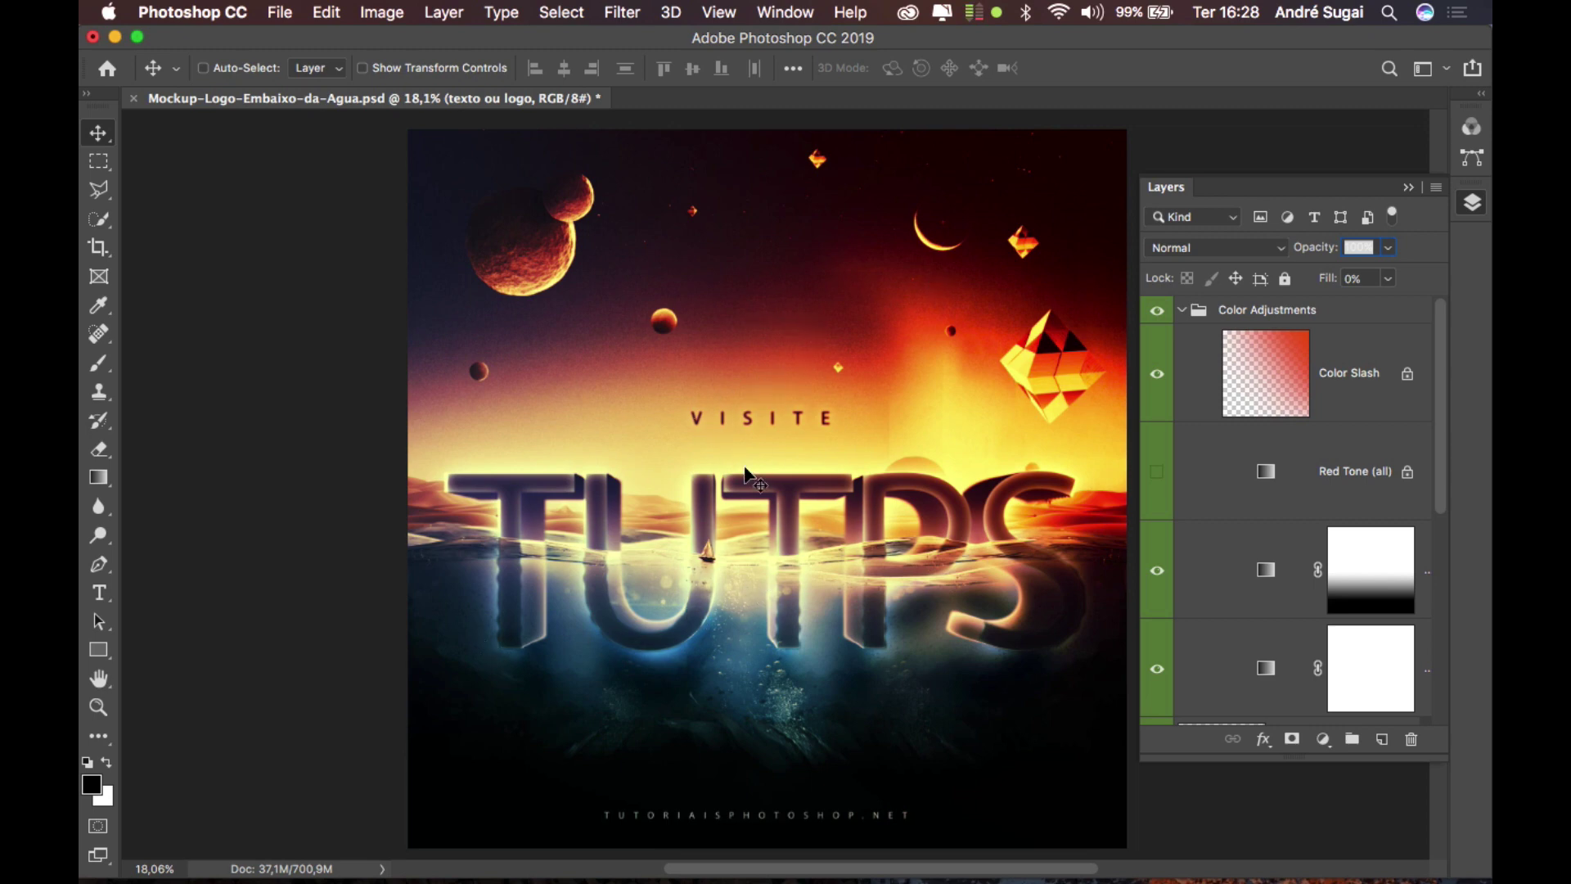
pyautogui.click(1158, 376)
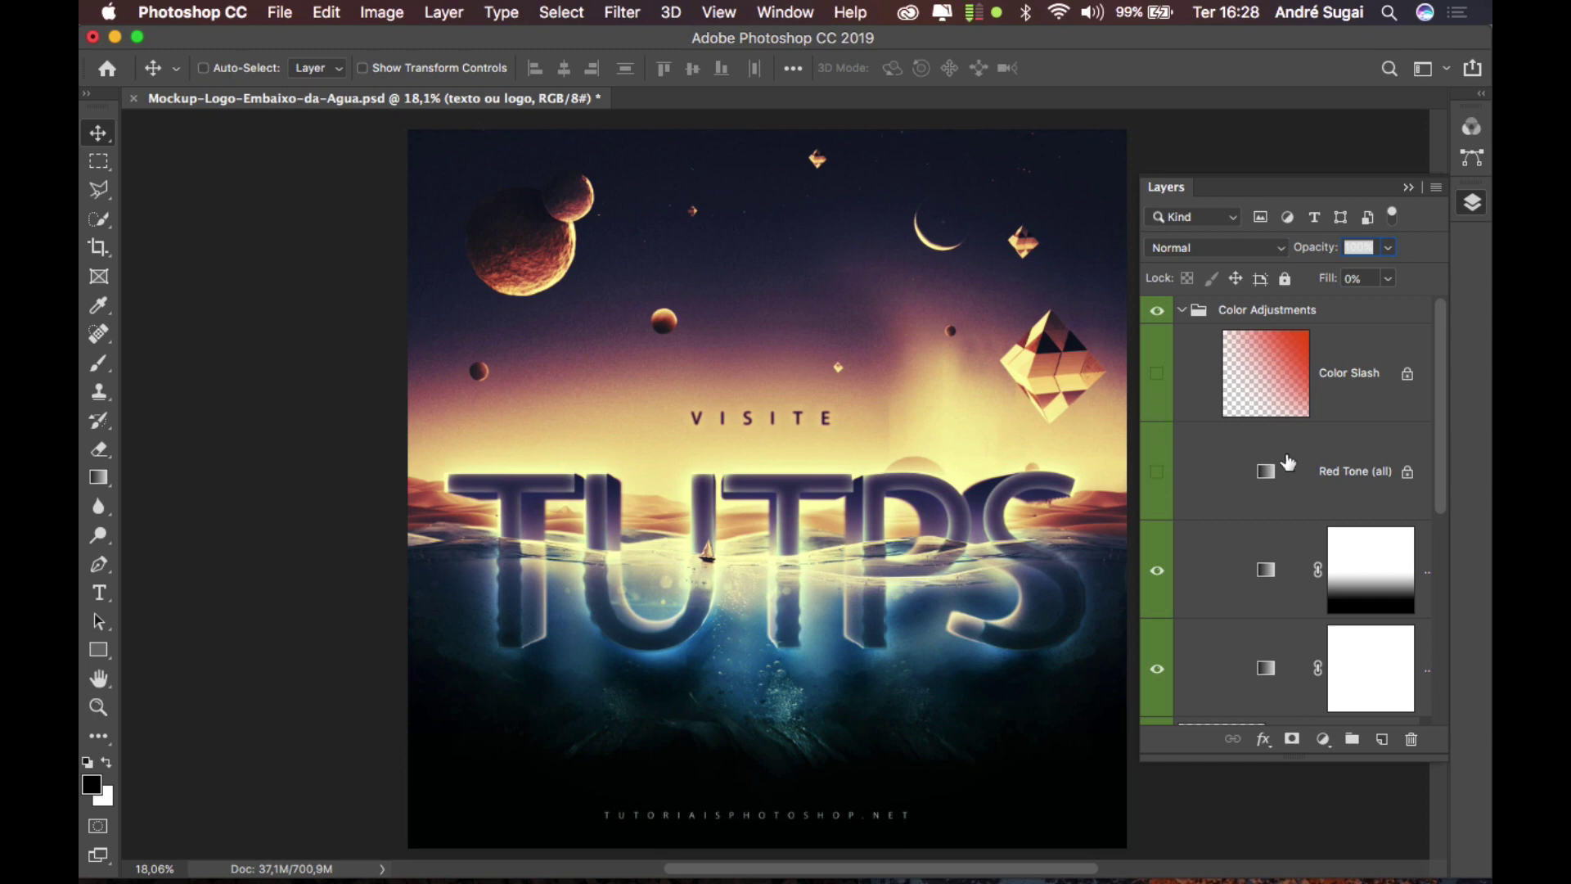
# Preview the Red Tone (all) adjustment on the poster, then hide it again.
pyautogui.scroll(-3, 1231, 479)
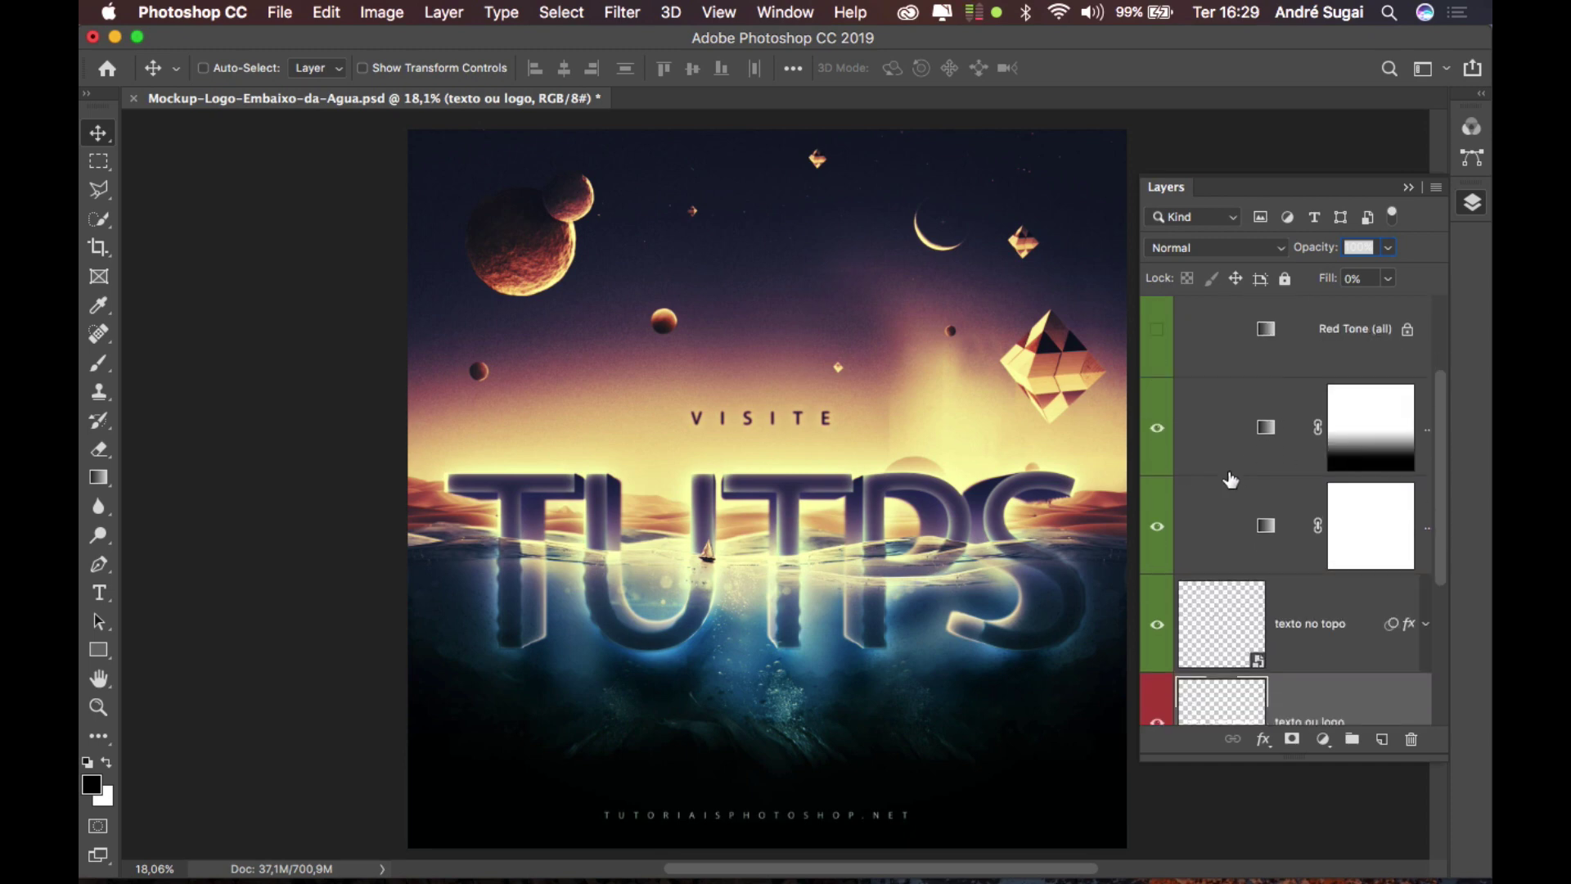
pyautogui.click(1158, 333)
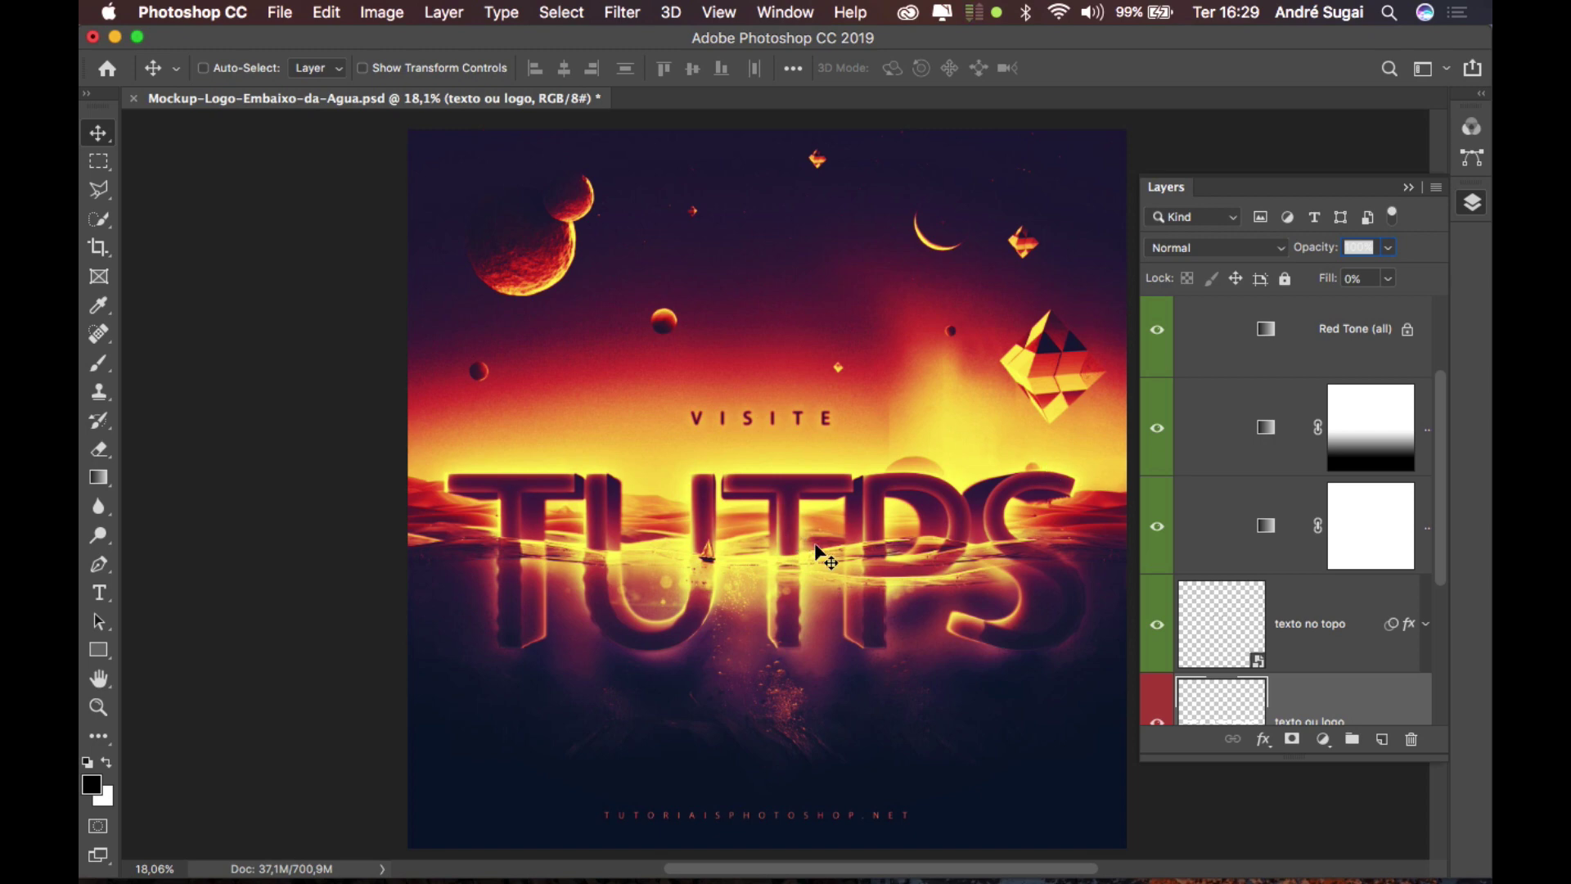
pyautogui.click(1157, 329)
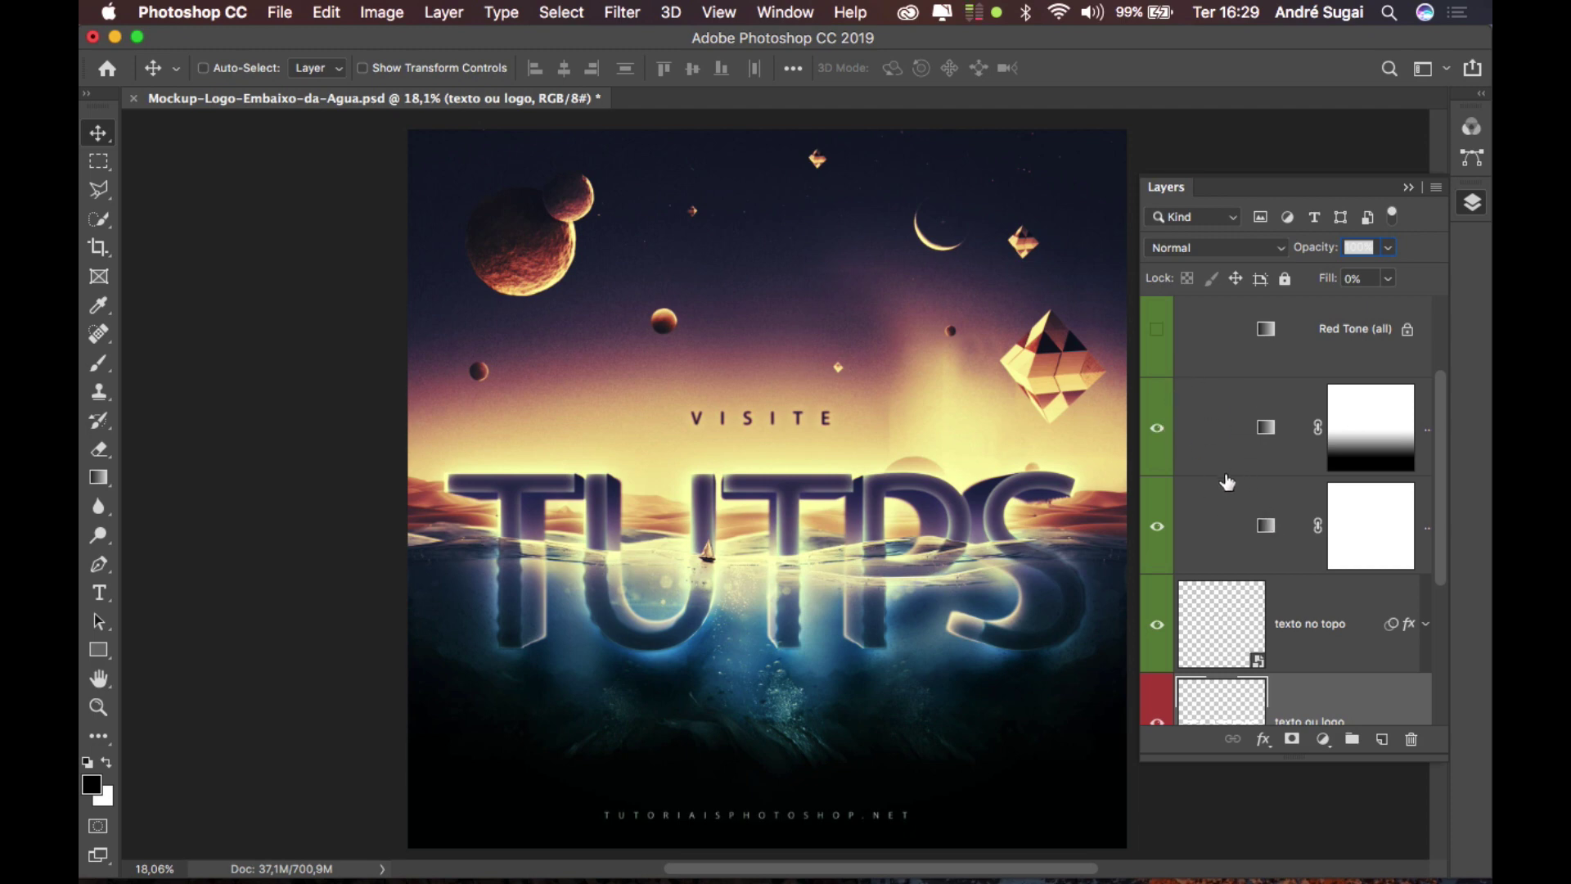
# Compare the gradient-mask and white-mask adjustment layers, then collapse Color Adjustments with grading on.
pyautogui.scroll(-1, 1227, 519)
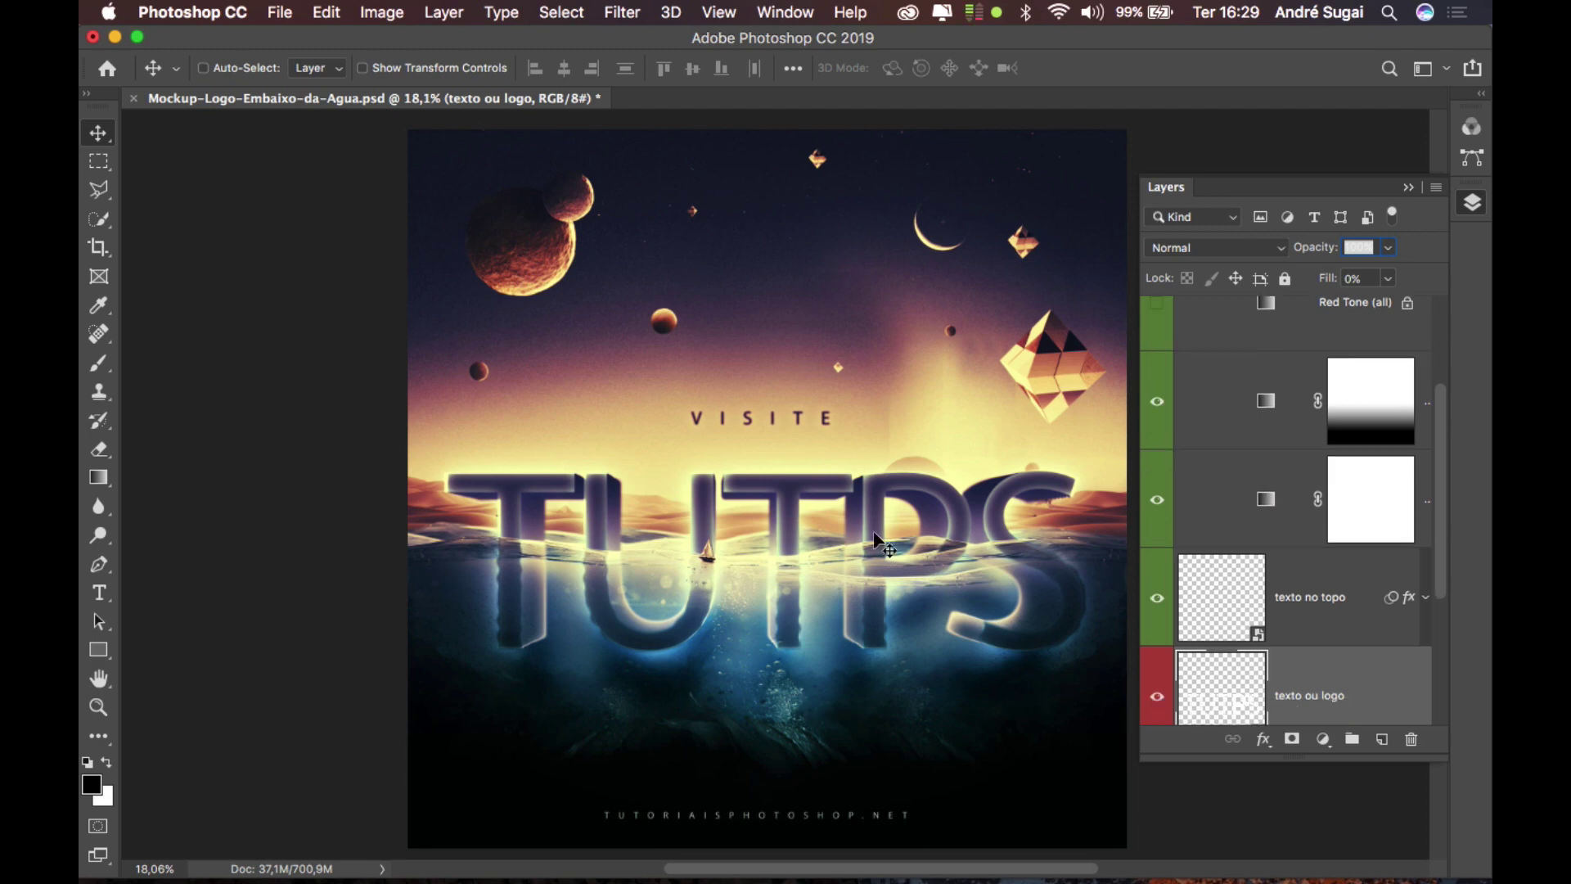
pyautogui.click(1159, 407)
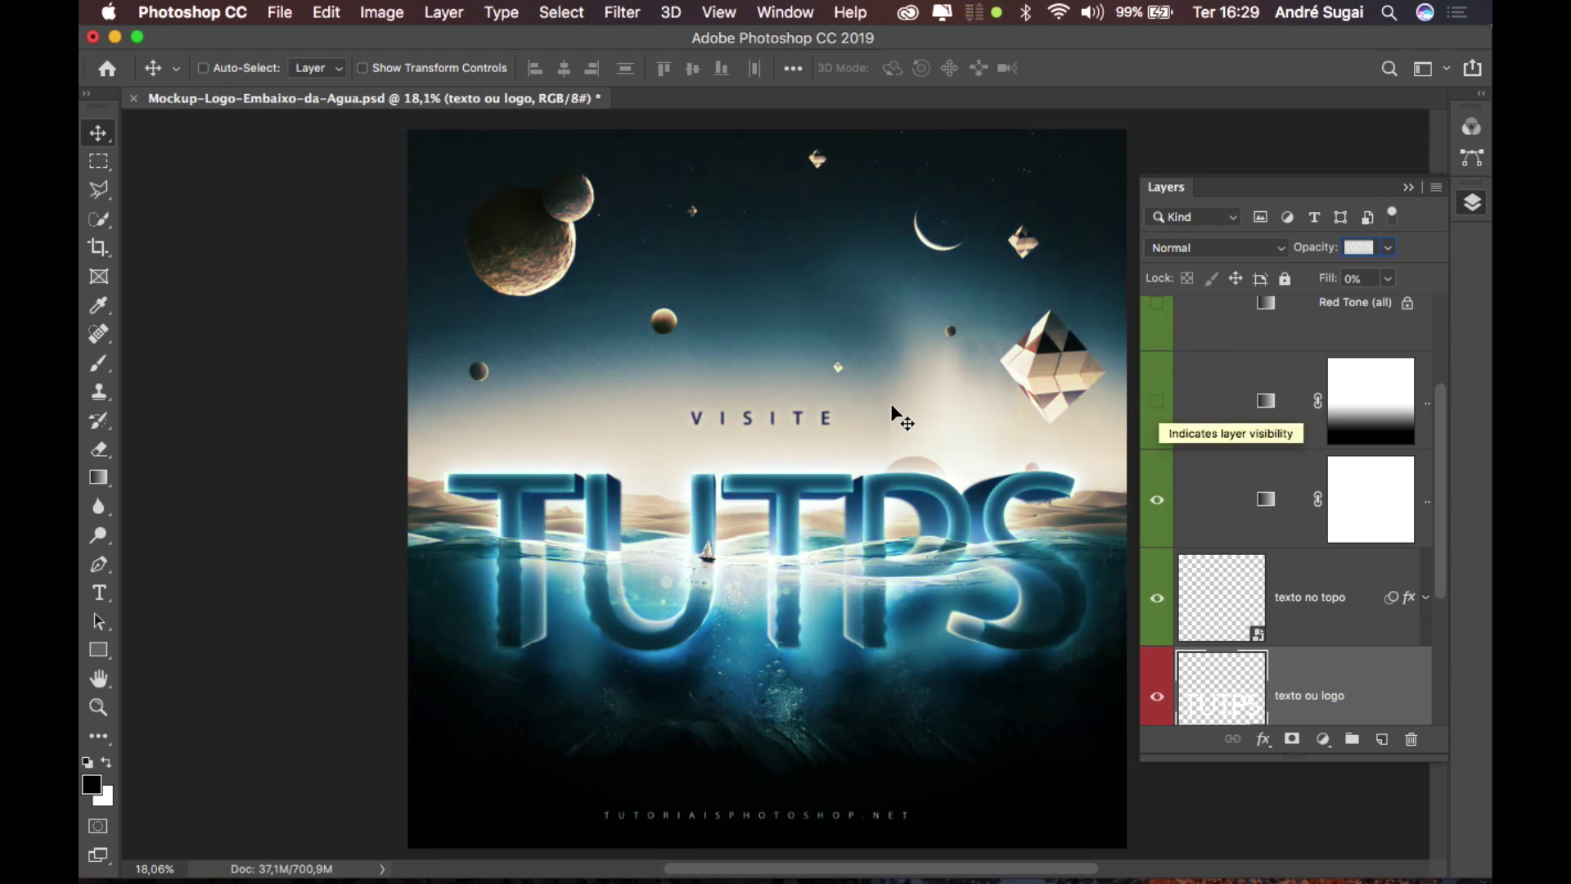
pyautogui.click(1158, 501)
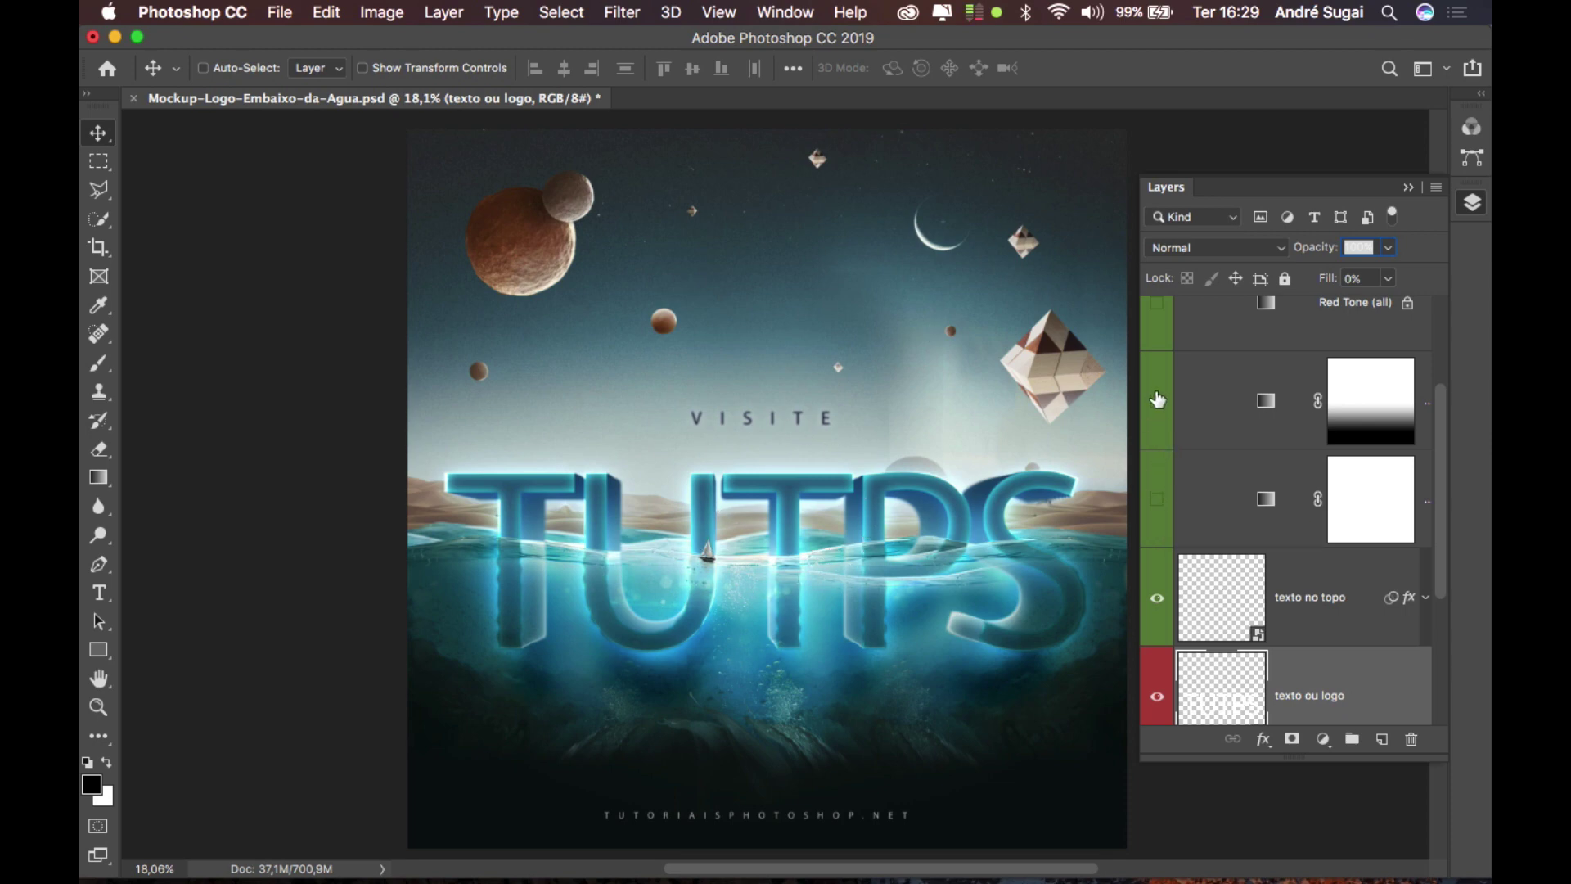
pyautogui.click(1157, 499)
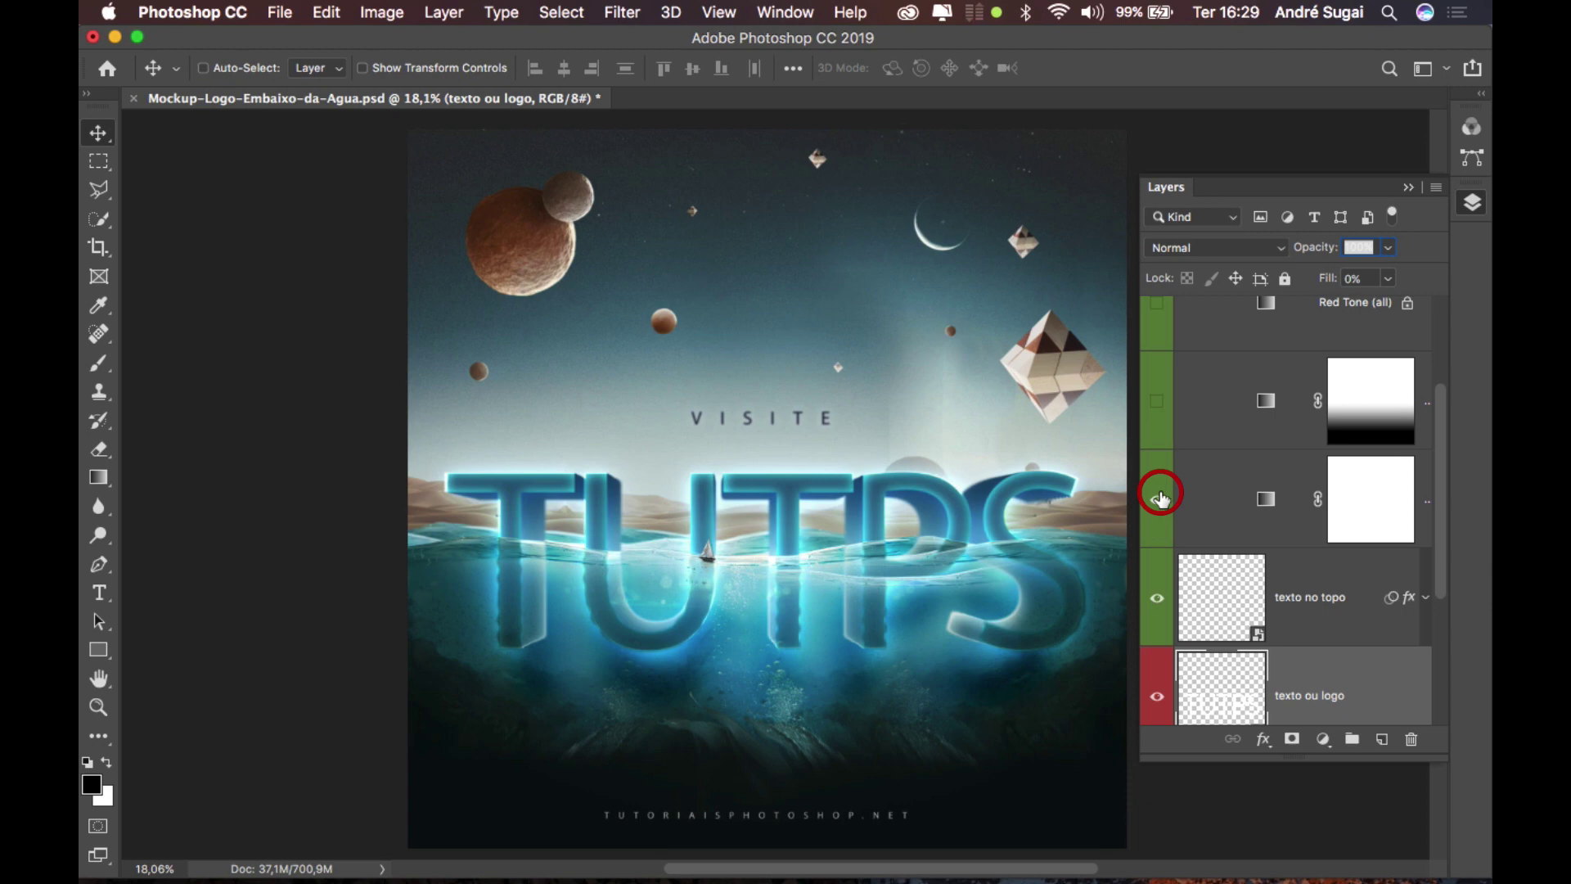
pyautogui.click(1157, 405)
pyautogui.scroll(-5, 1209, 455)
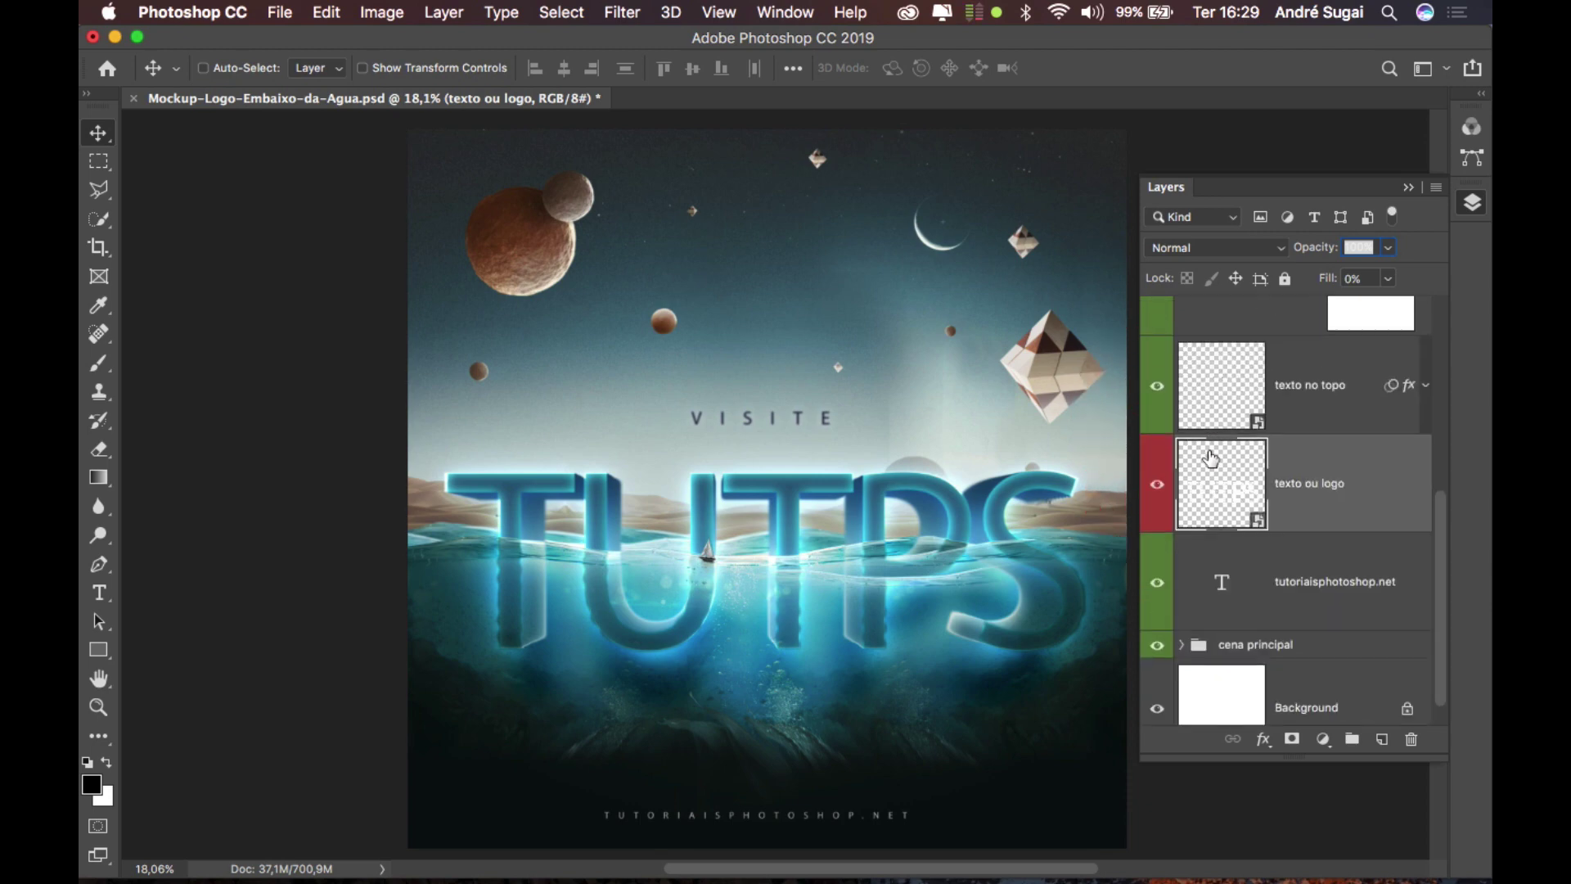
pyautogui.scroll(5, 1210, 459)
pyautogui.click(1157, 311)
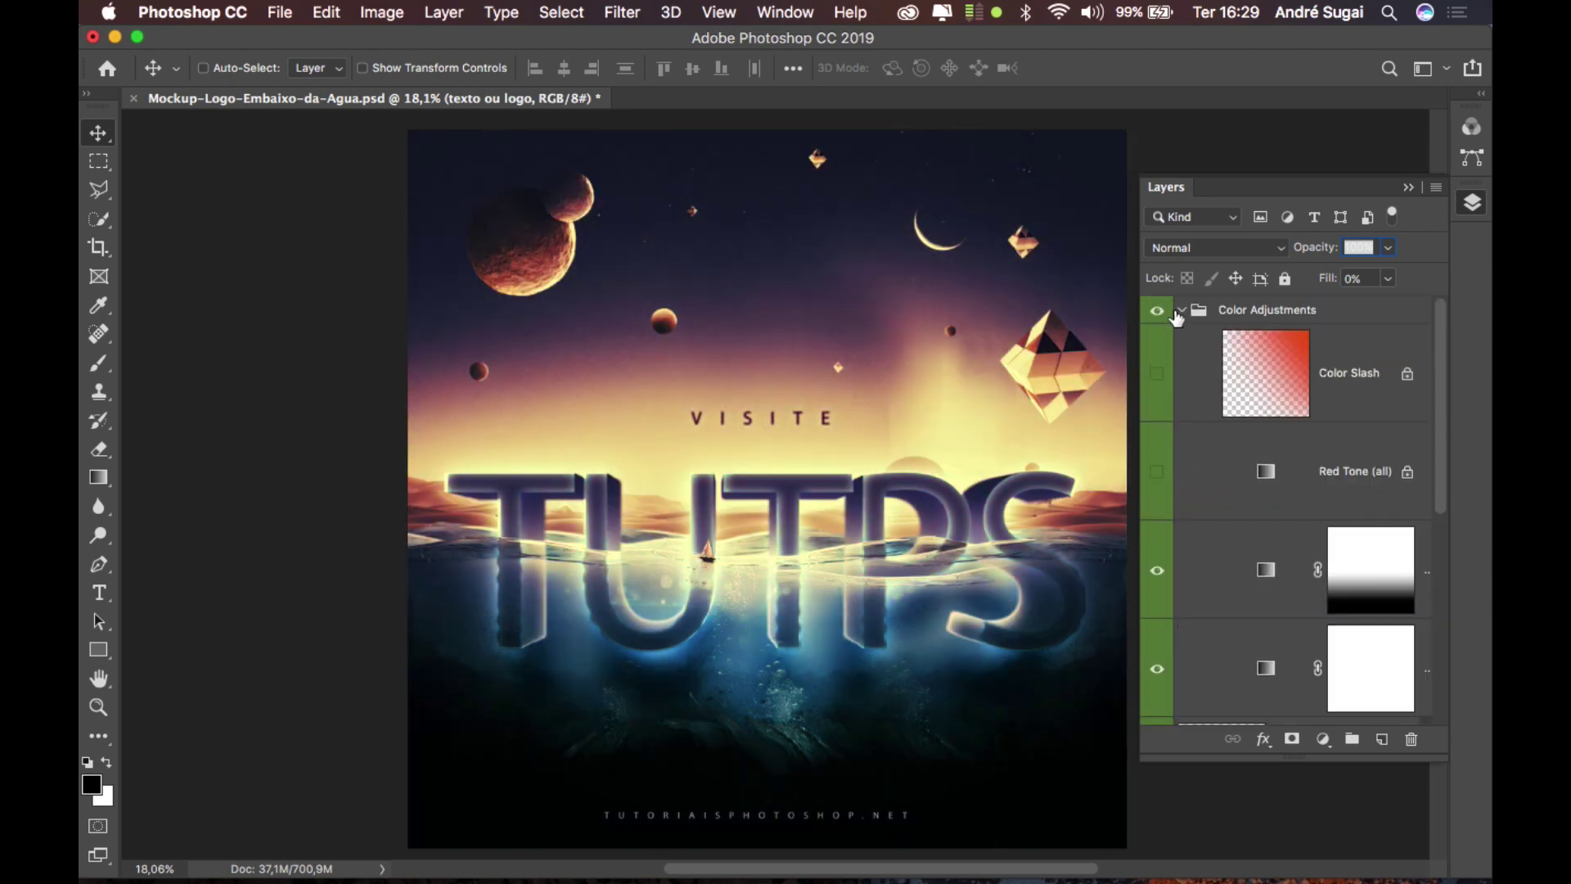
pyautogui.click(1182, 311)
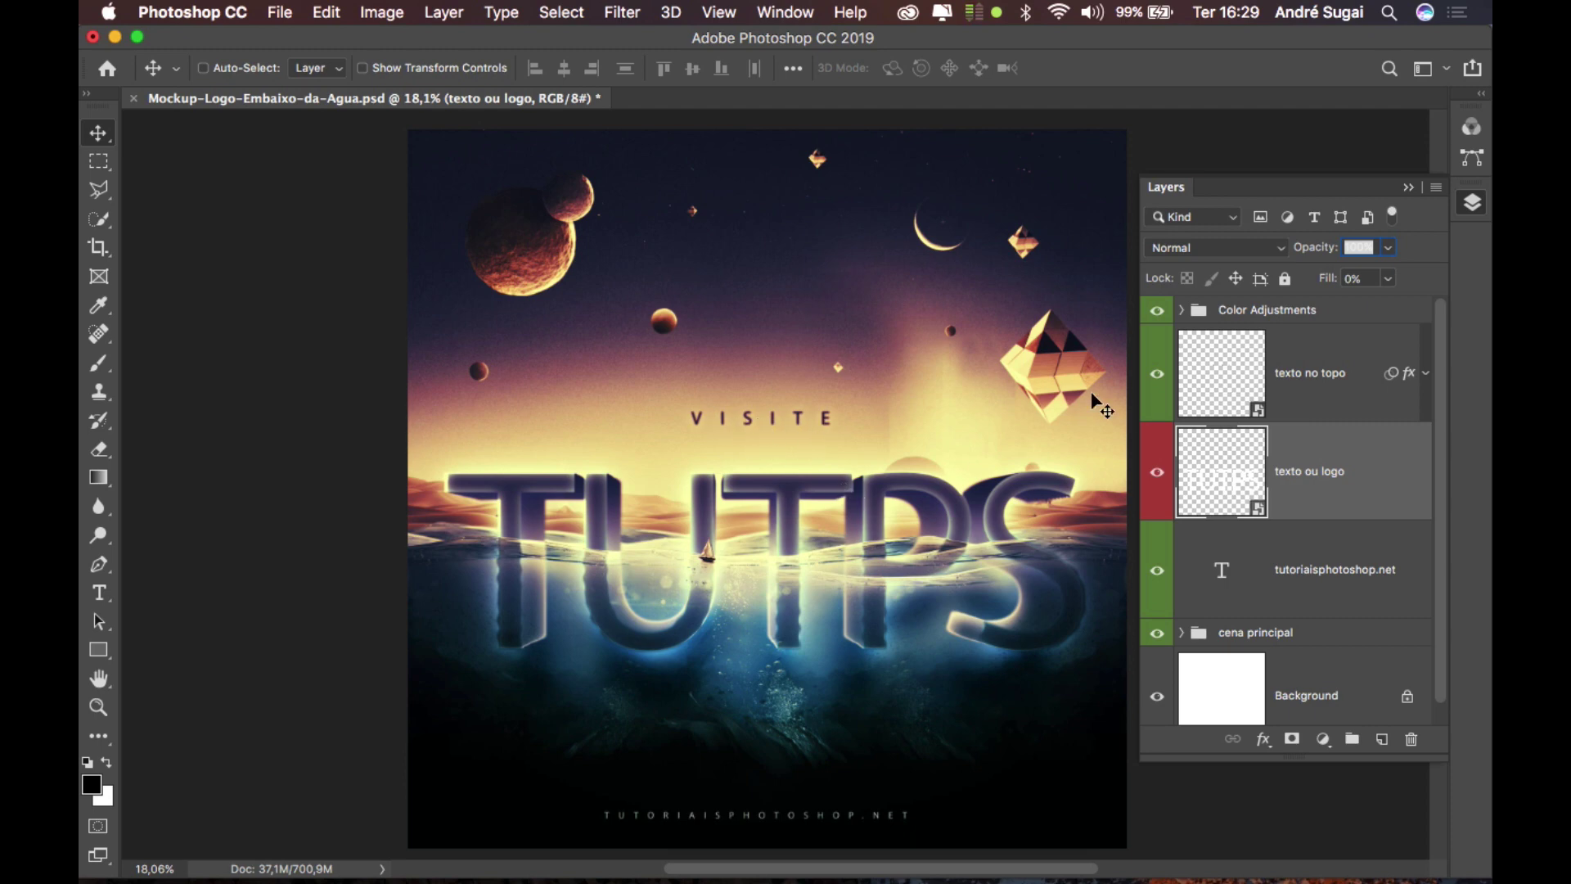
pyautogui.doubleClick(1215, 386)
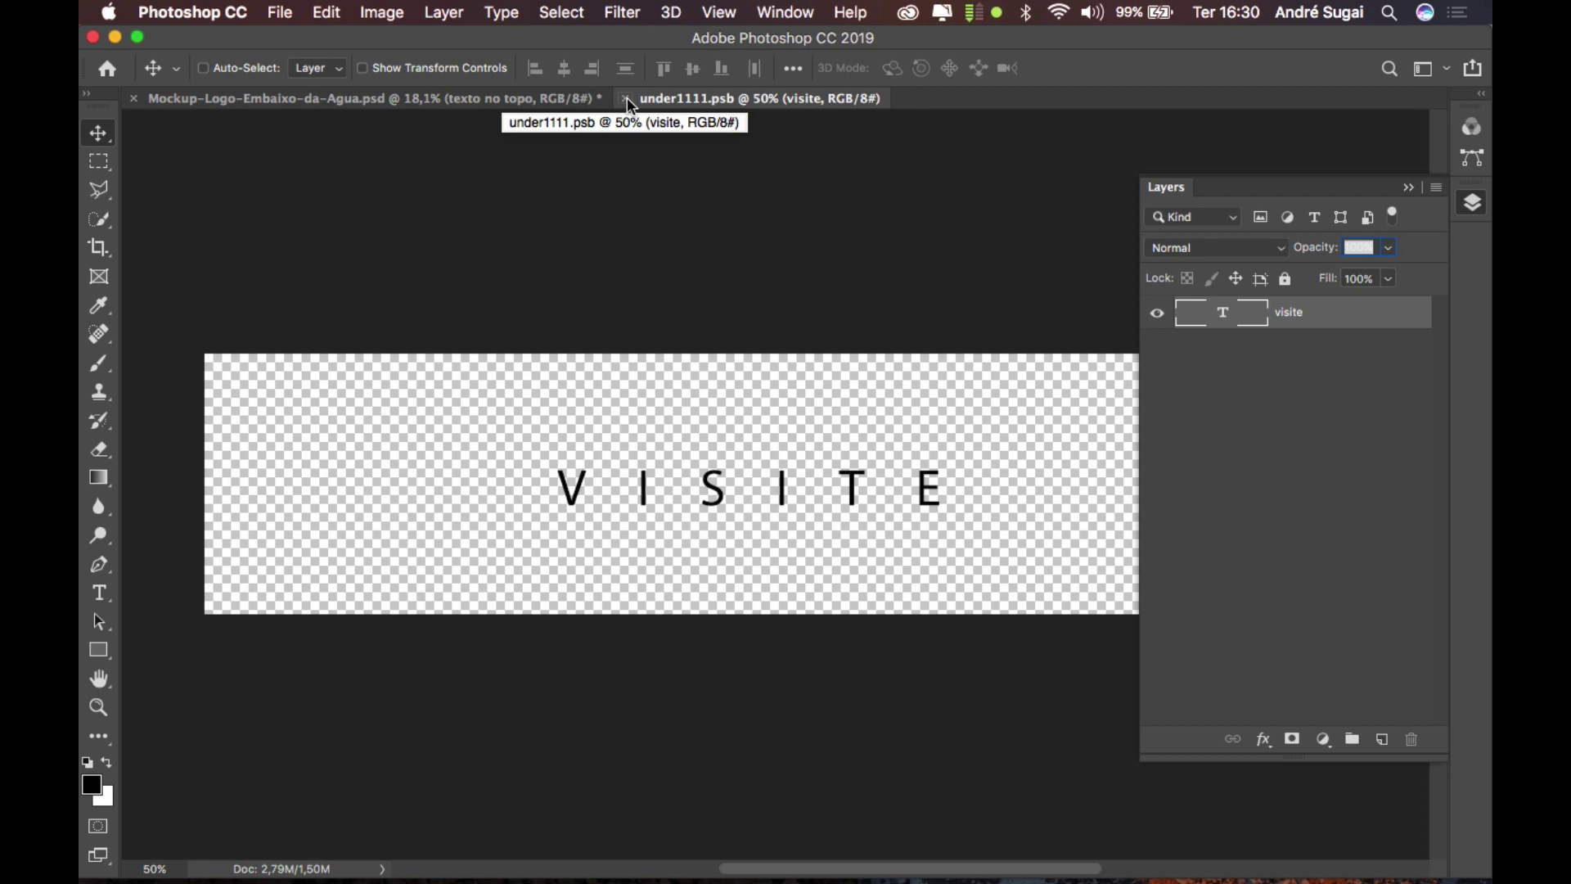
pyautogui.click(547, 102)
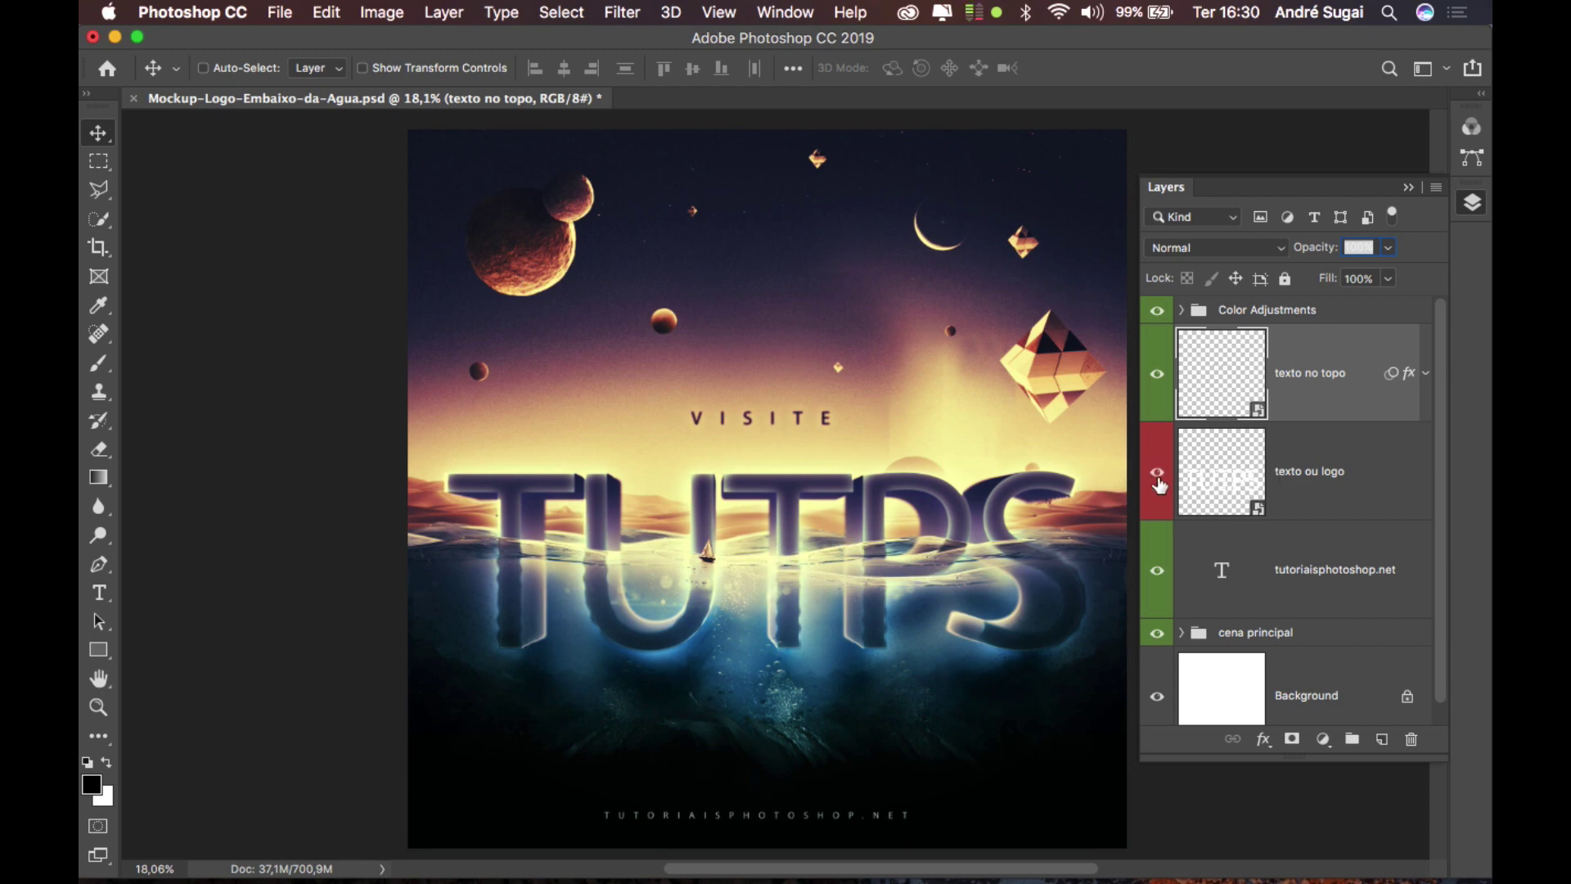
# Change the 'texto ou logo' smart object's text to 'PS' and close its document.
pyautogui.click(1219, 481)
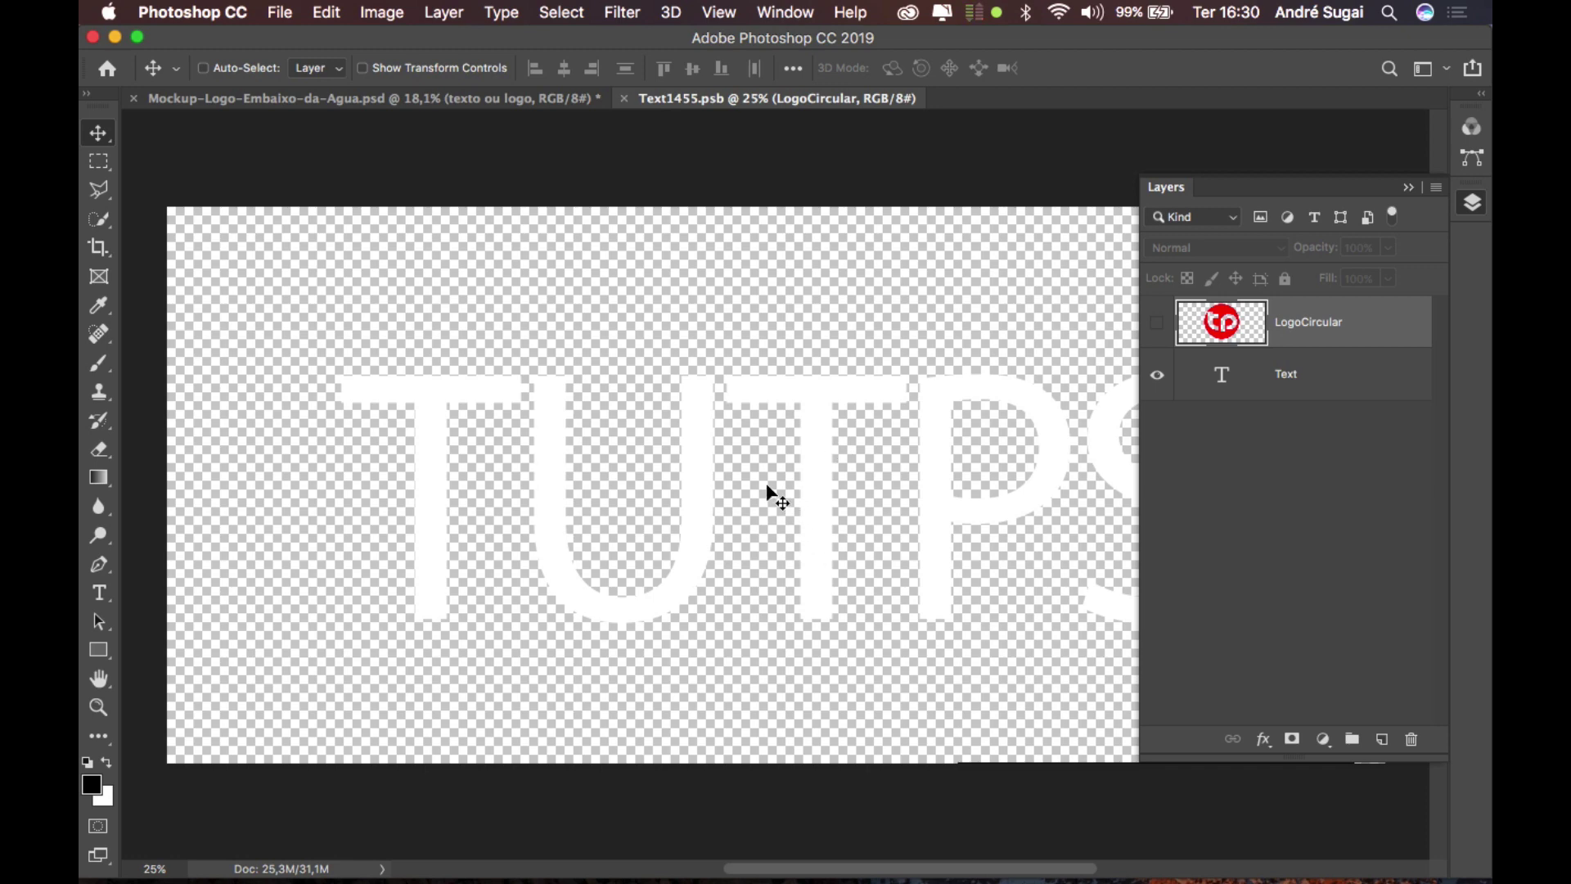
pyautogui.click(100, 593)
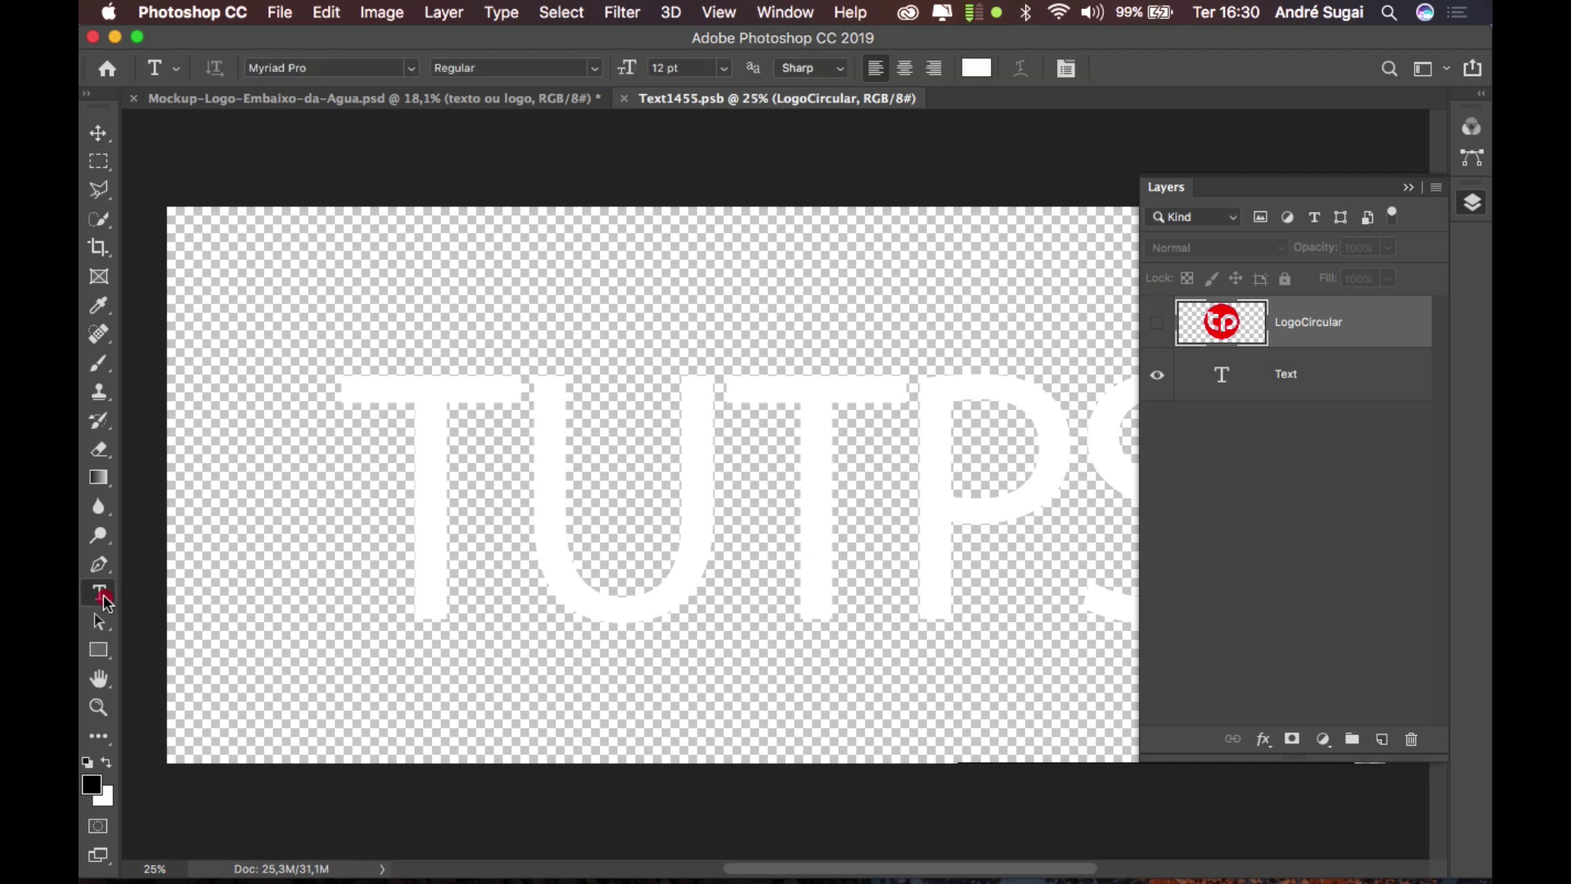
pyautogui.moveTo(411, 500); pyautogui.dragTo(1214, 506)
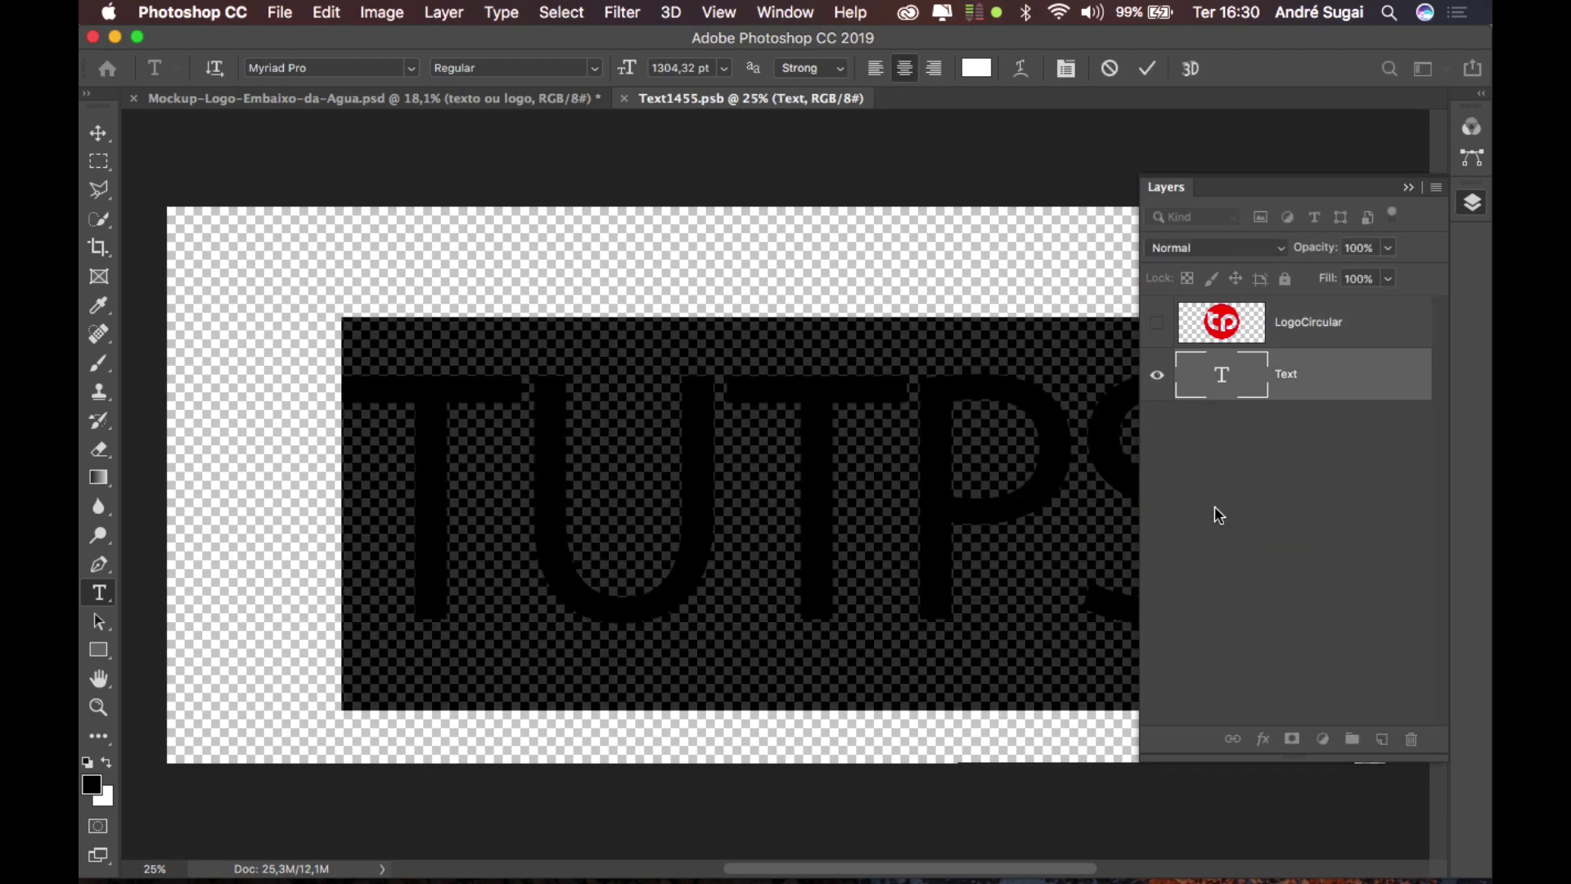
pyautogui.write('PS')
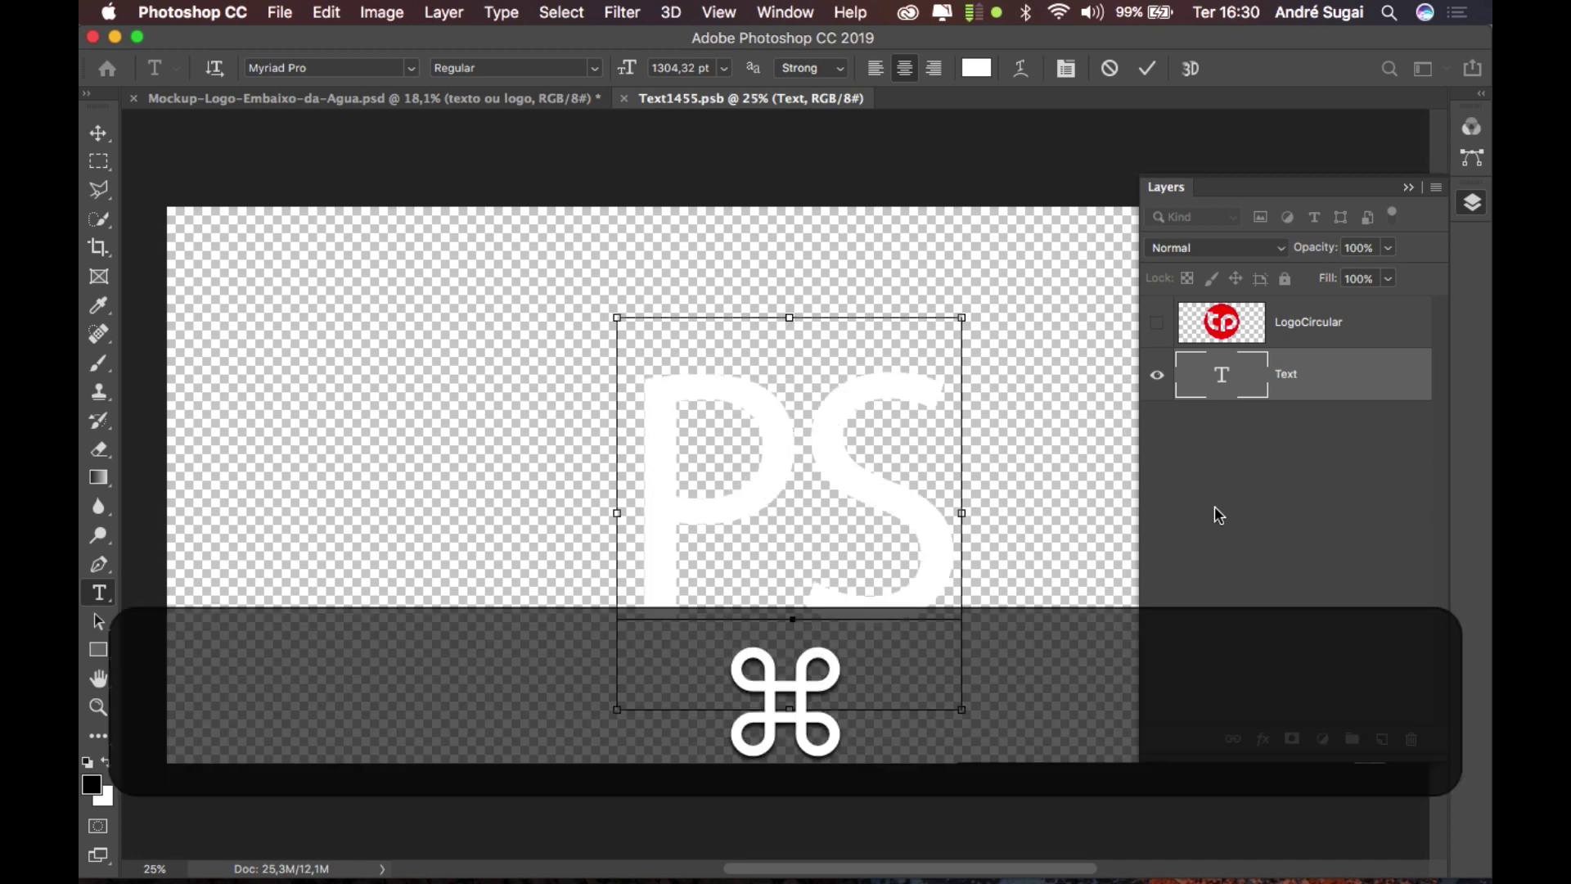
pyautogui.press('super+Return')
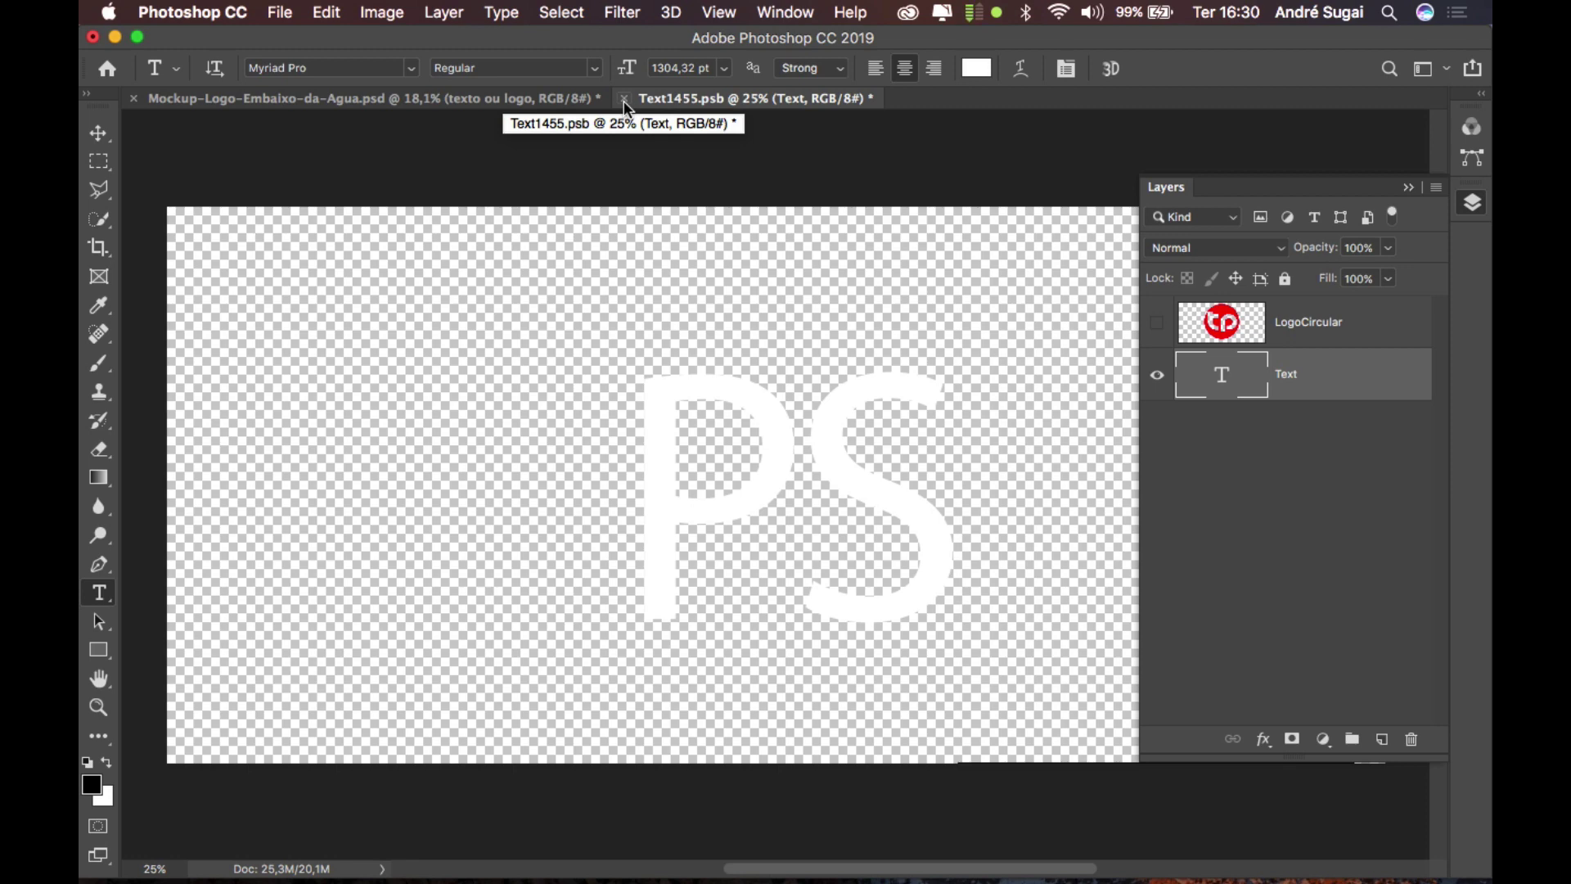
pyautogui.click(623, 99)
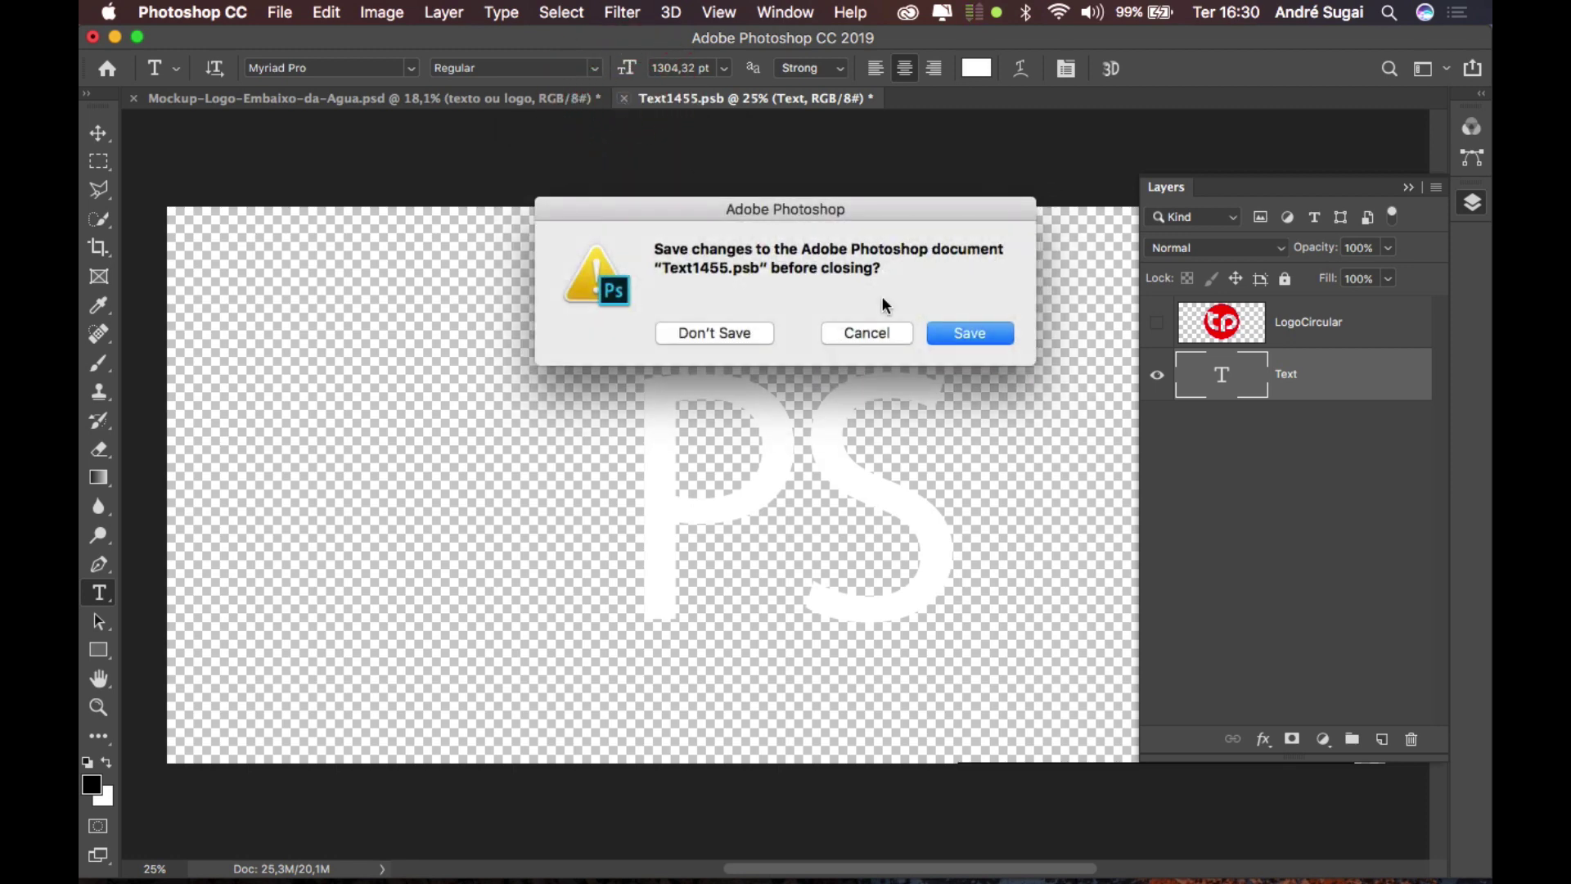
pyautogui.click(970, 335)
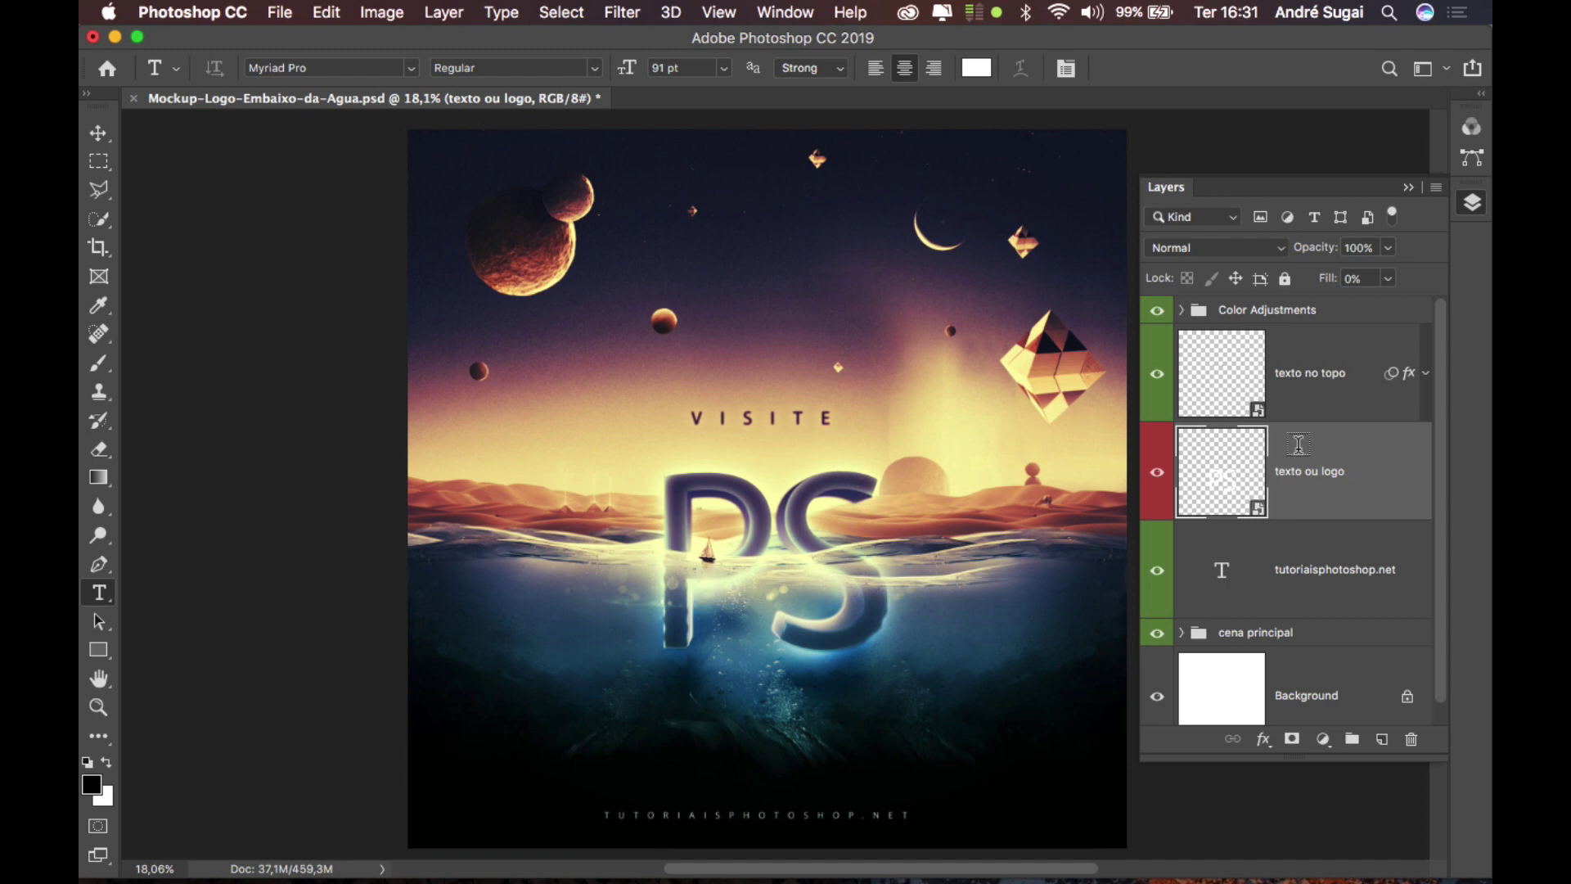
# In the 'texto ou logo' smart object, hide the PS text, show LogoCircular, and close Text1455.psb.
pyautogui.doubleClick(1220, 473)
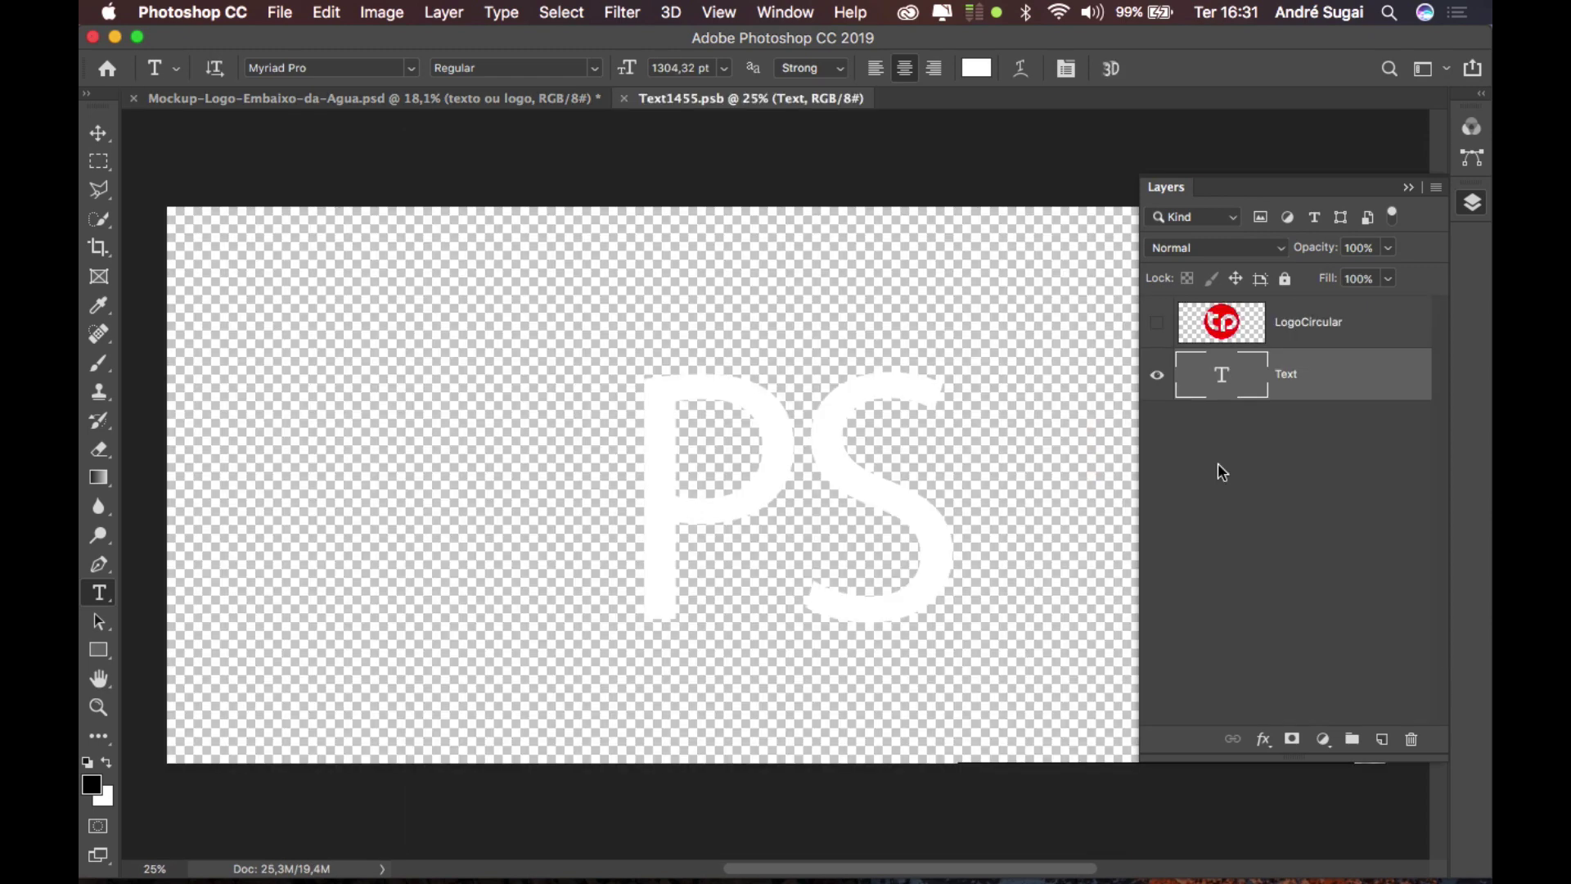
pyautogui.click(1155, 374)
pyautogui.click(1156, 323)
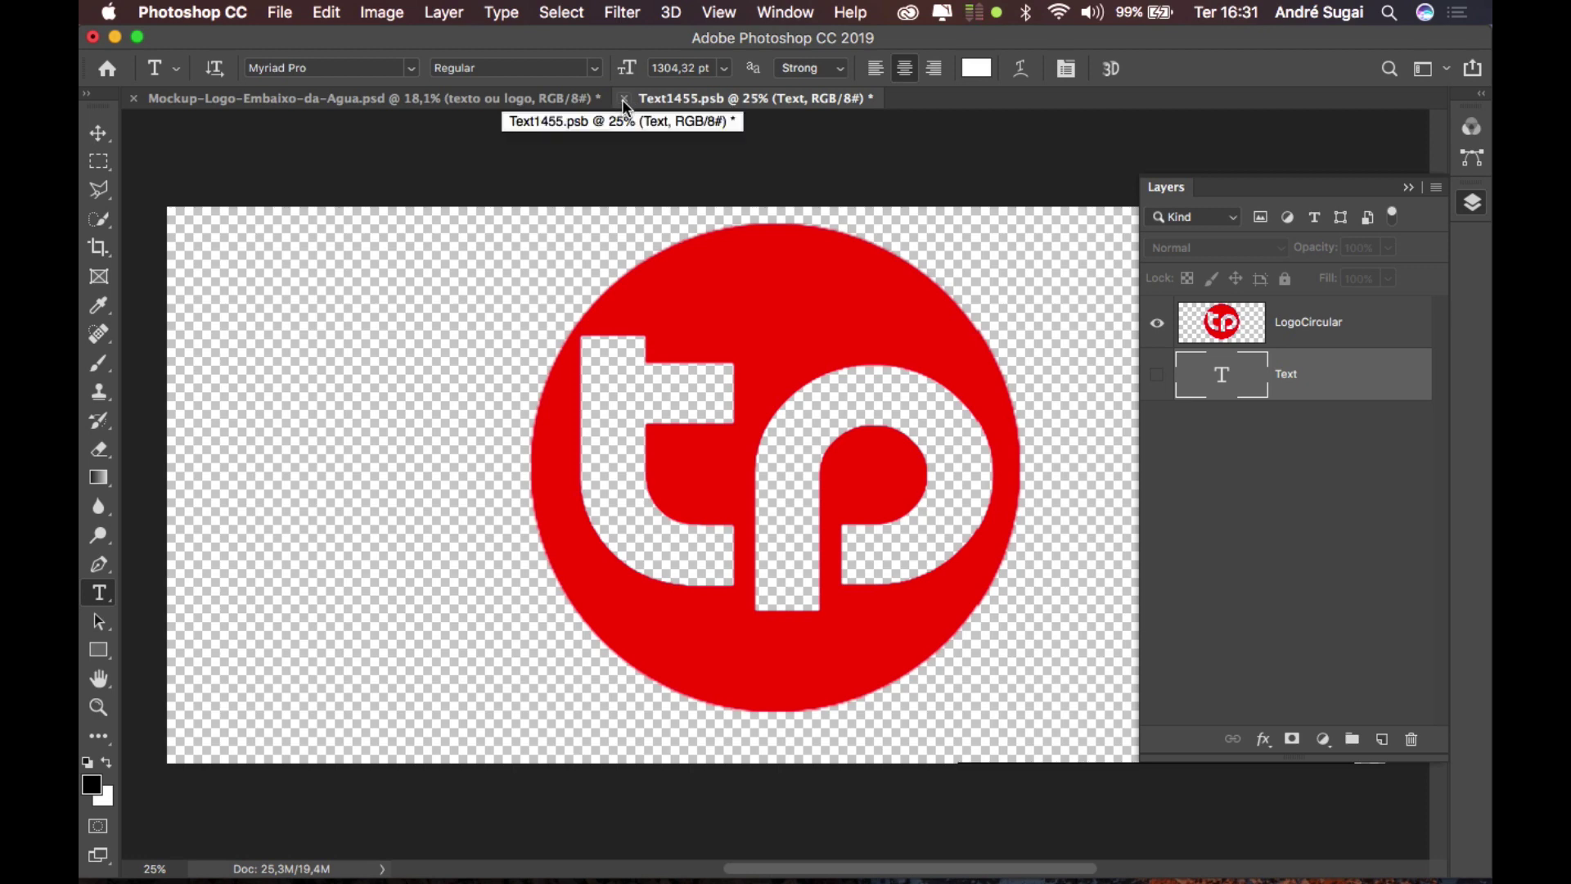
pyautogui.click(622, 99)
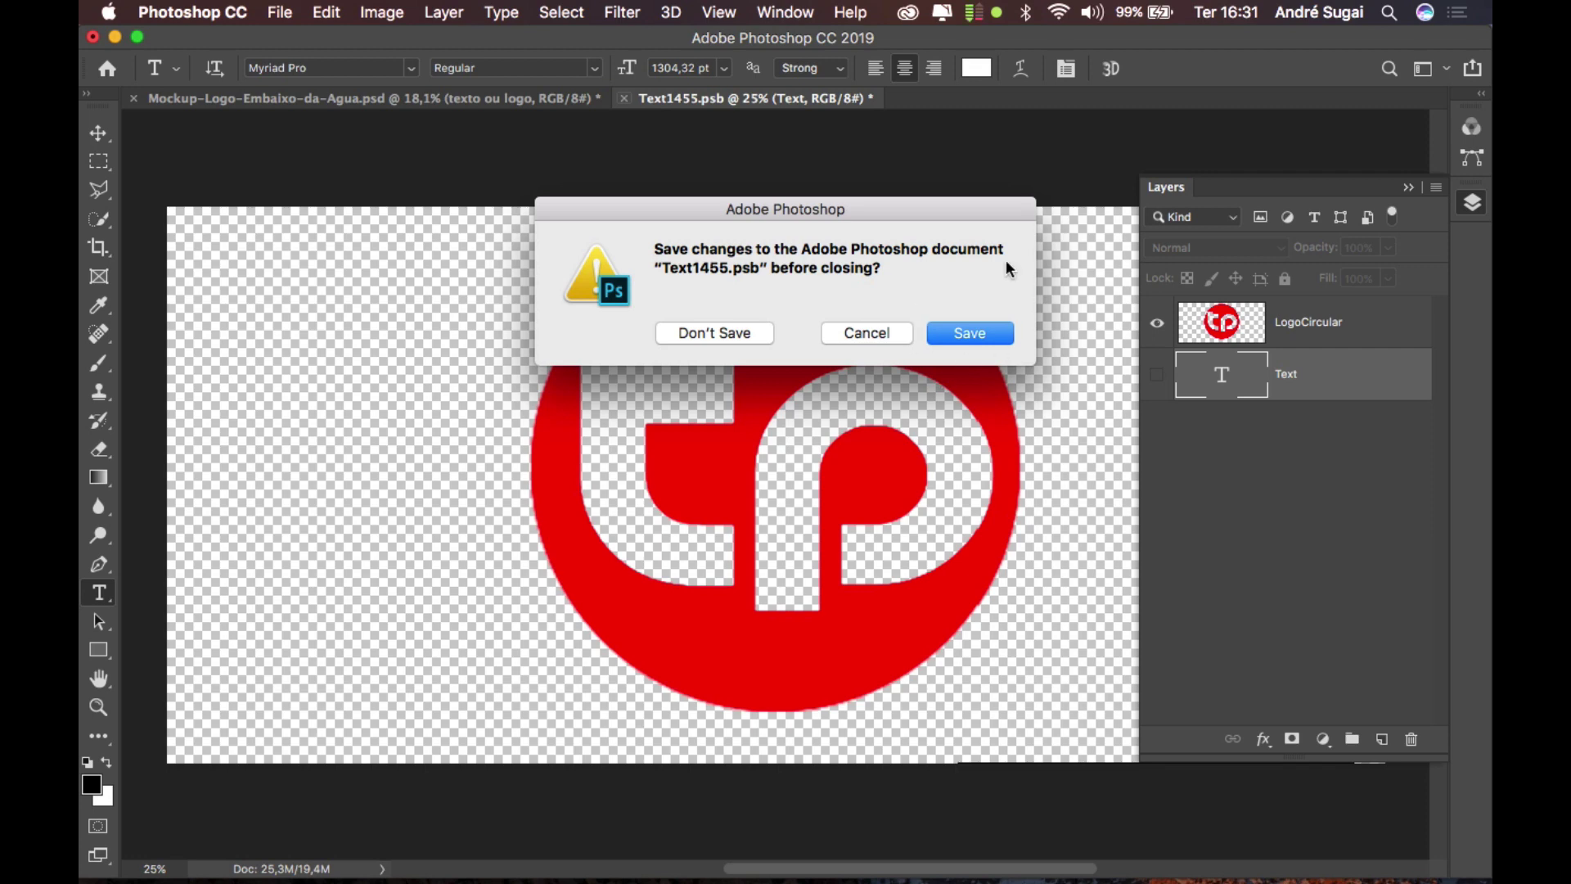
# Save the smart object changes so the mockup updates to the tp logo.
pyautogui.click(994, 336)
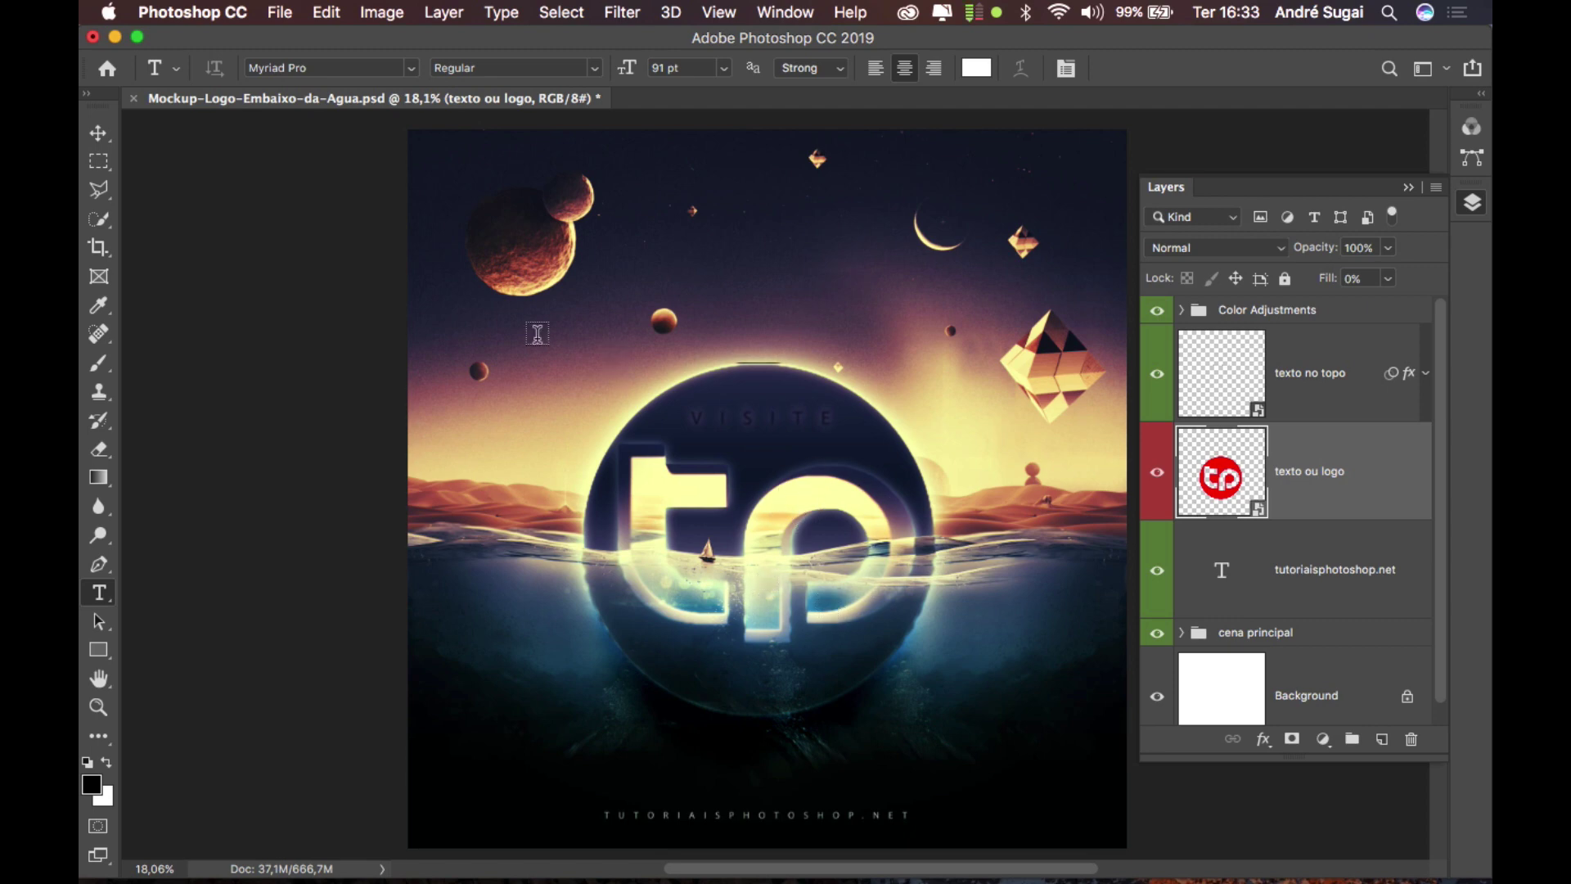
# With the Move tool, select the tutoriaisphotoshop.net layer and expand the 'cena principal' group.
pyautogui.click(98, 134)
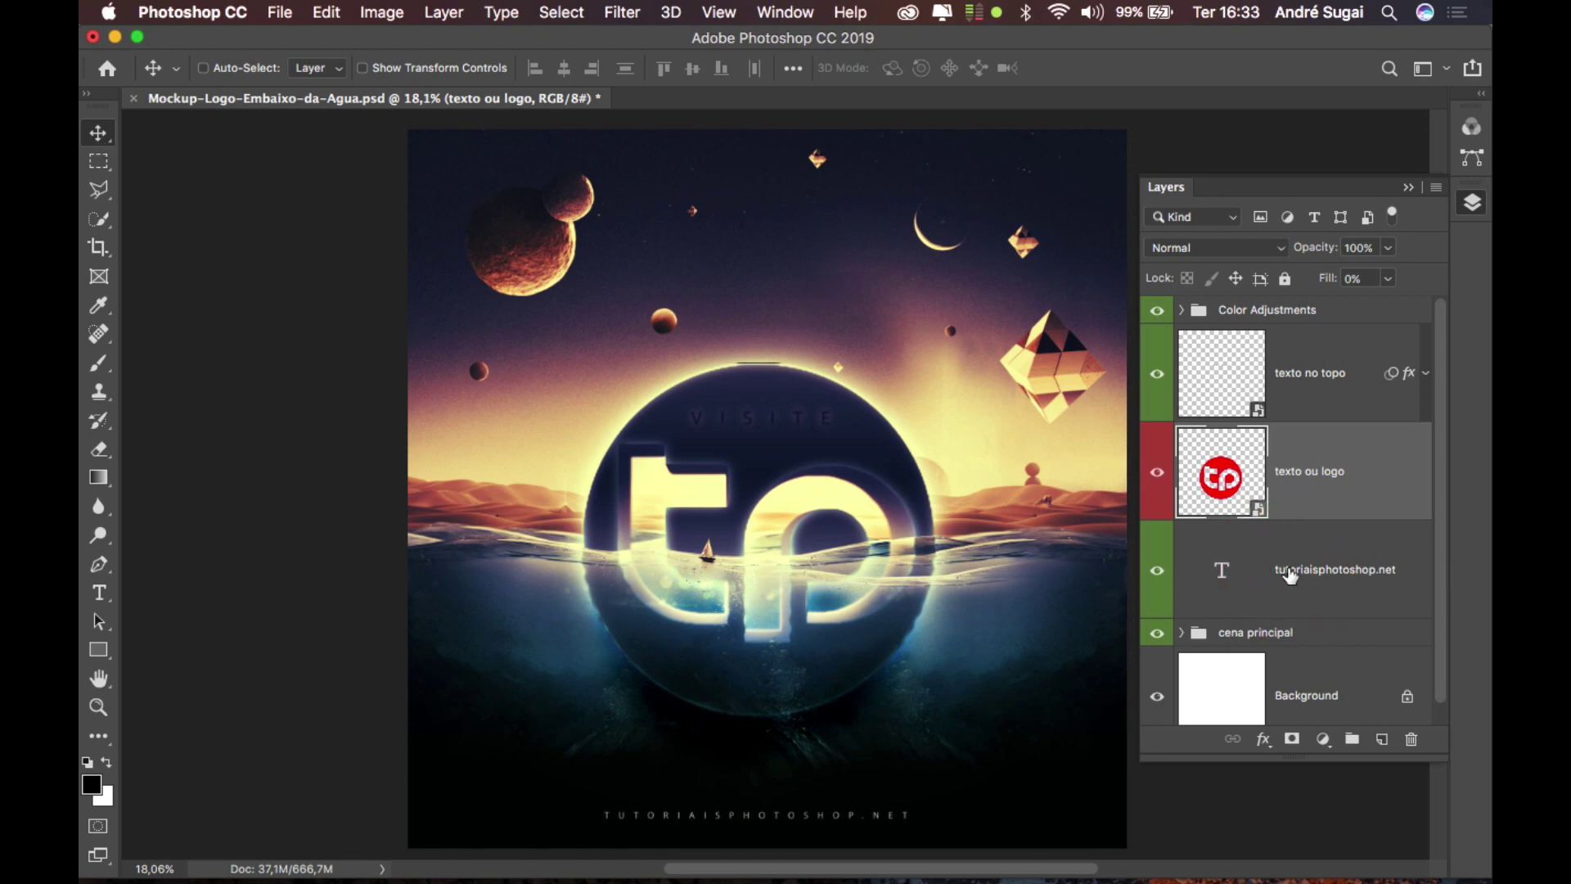
pyautogui.click(1290, 575)
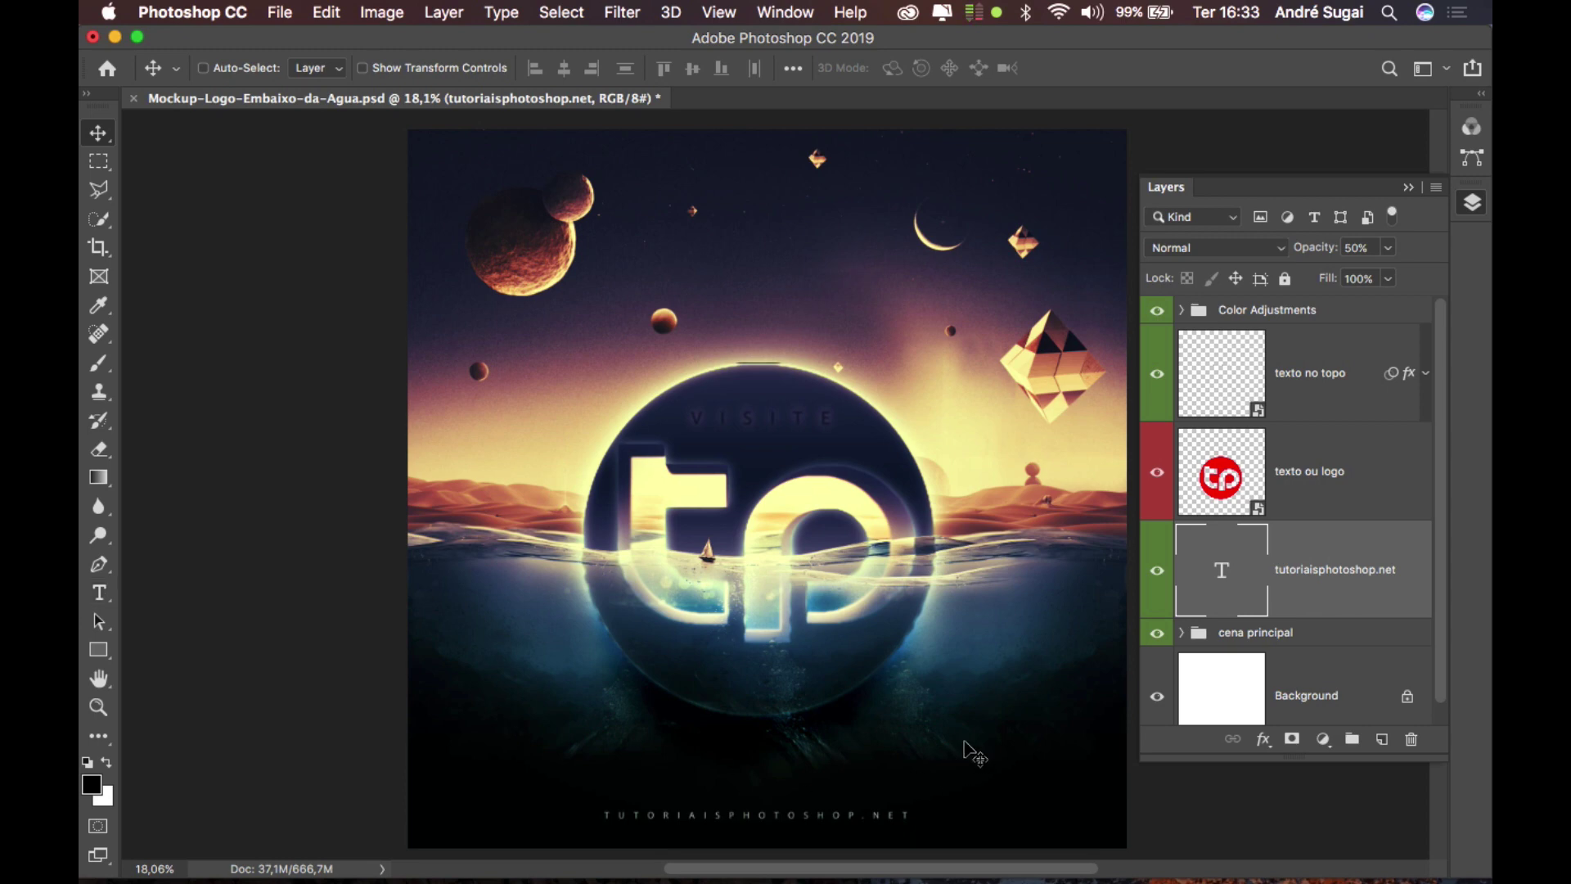
pyautogui.scroll(-1, 1305, 503)
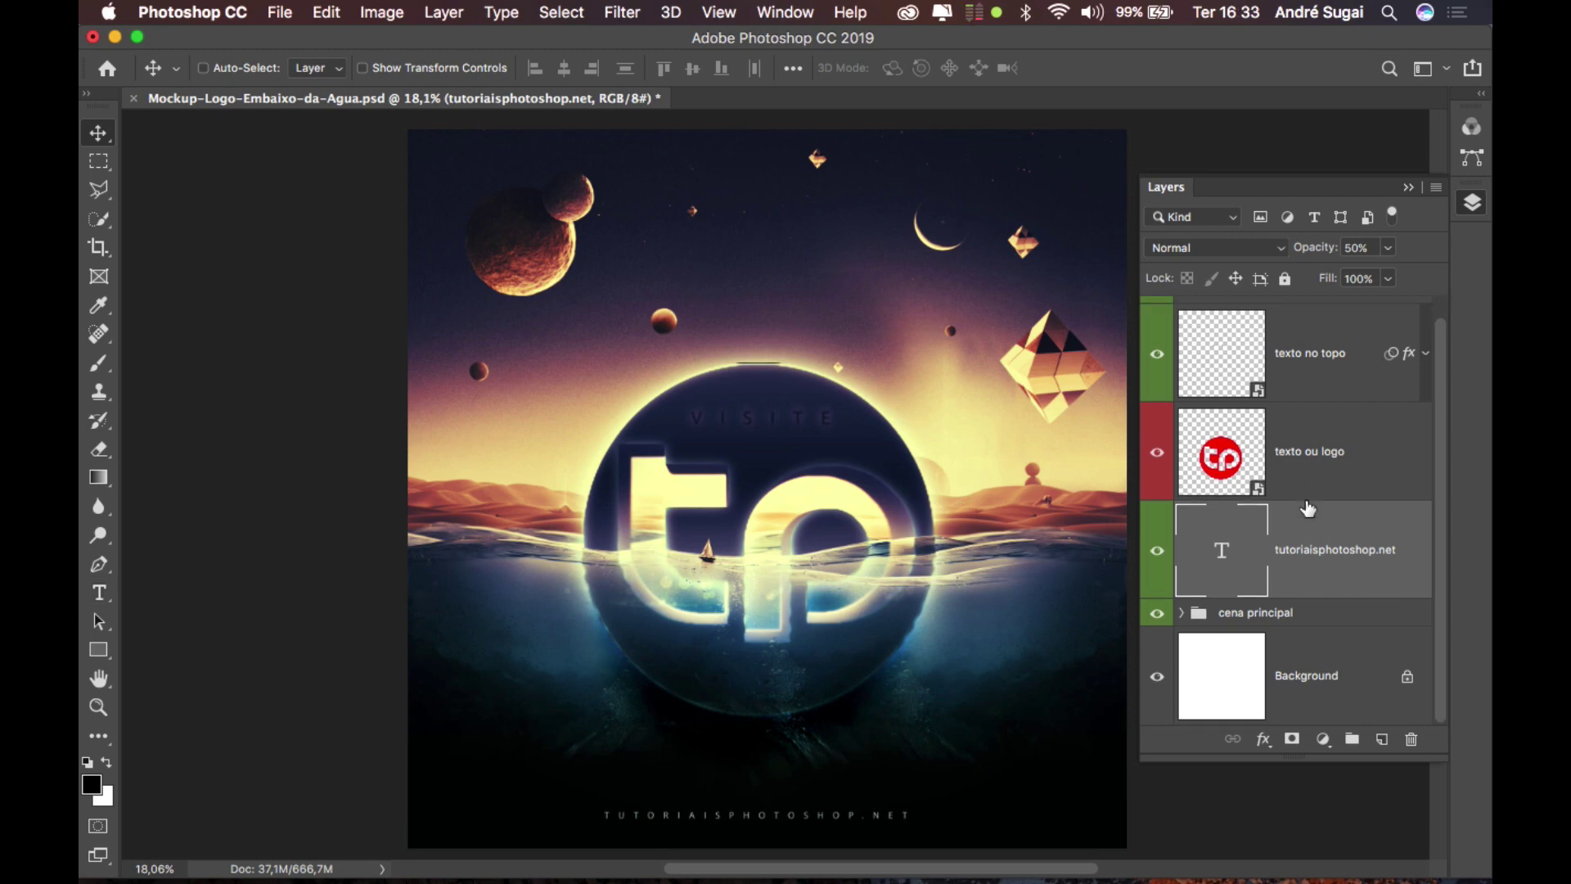
pyautogui.click(1181, 613)
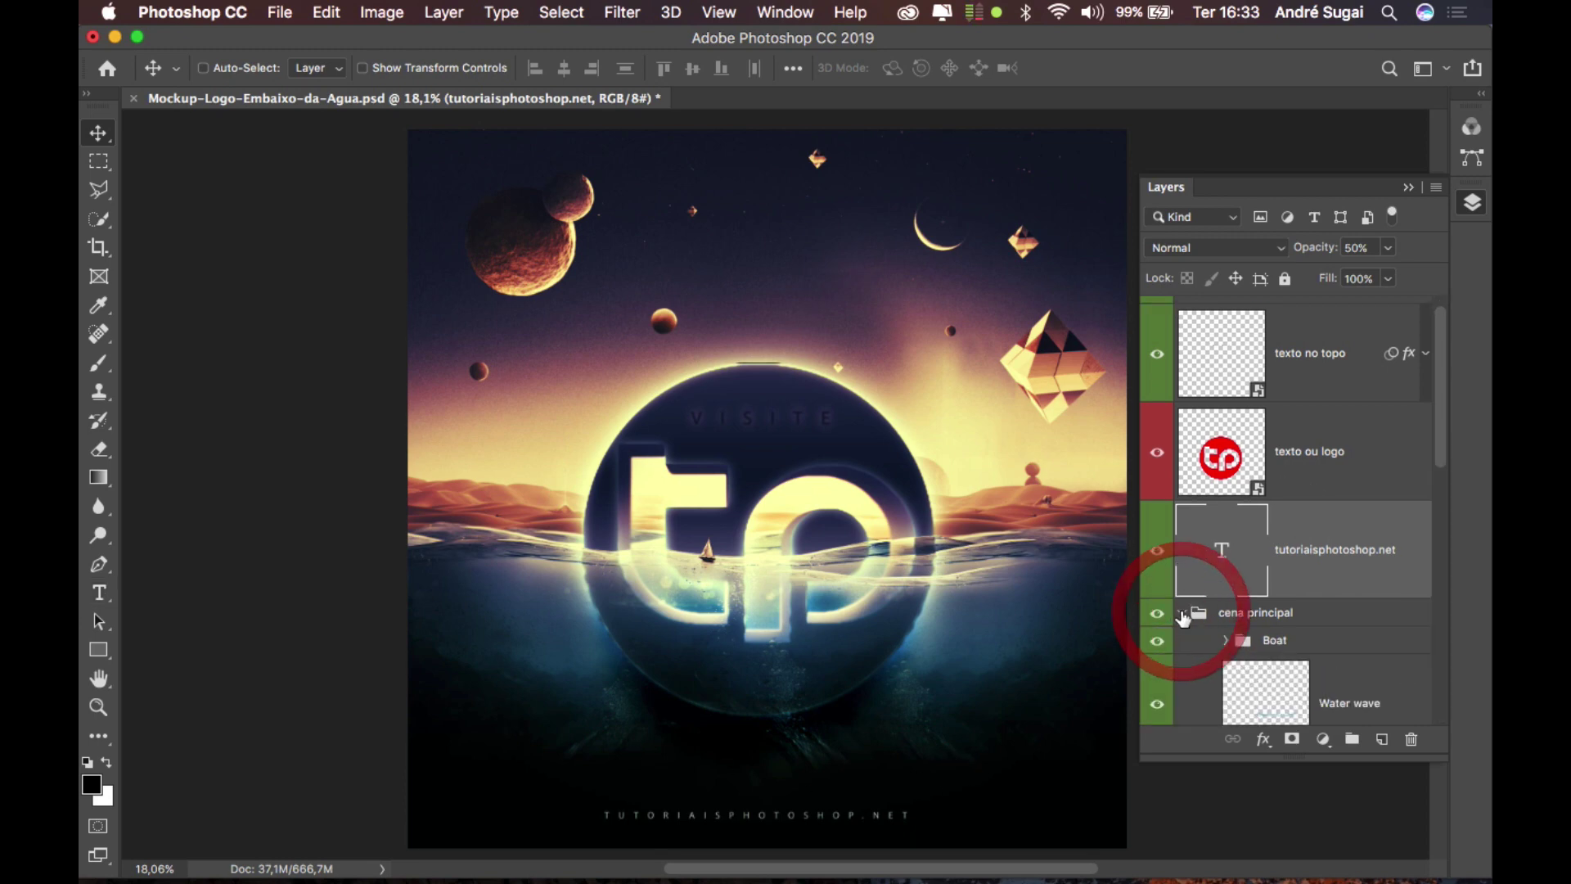
pyautogui.scroll(-10, 1224, 562)
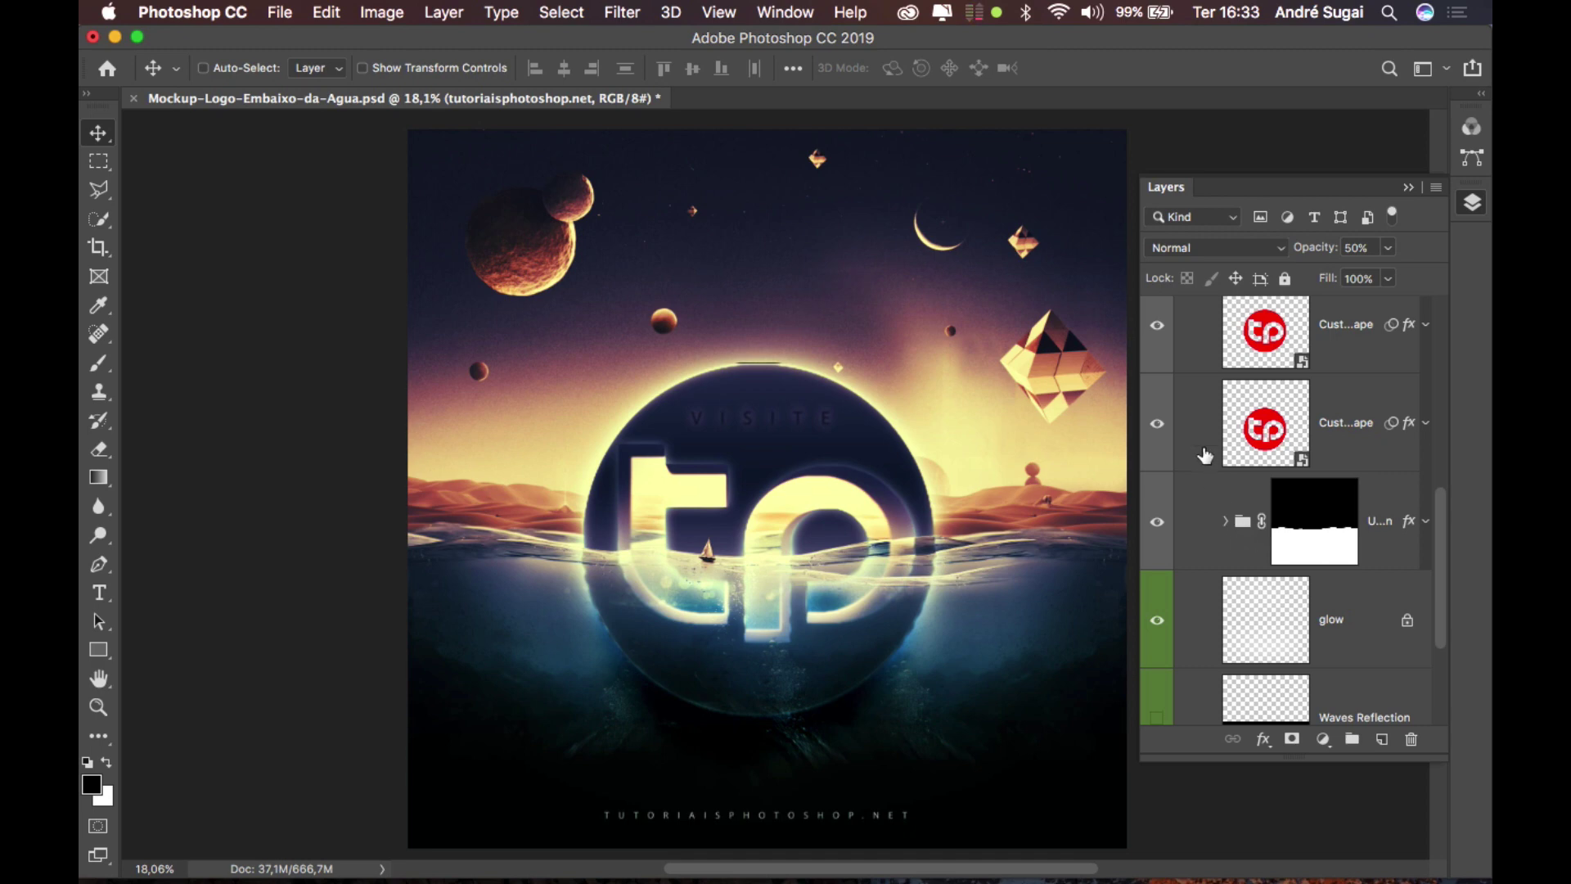
pyautogui.scroll(4, 1206, 455)
pyautogui.scroll(1, 1205, 455)
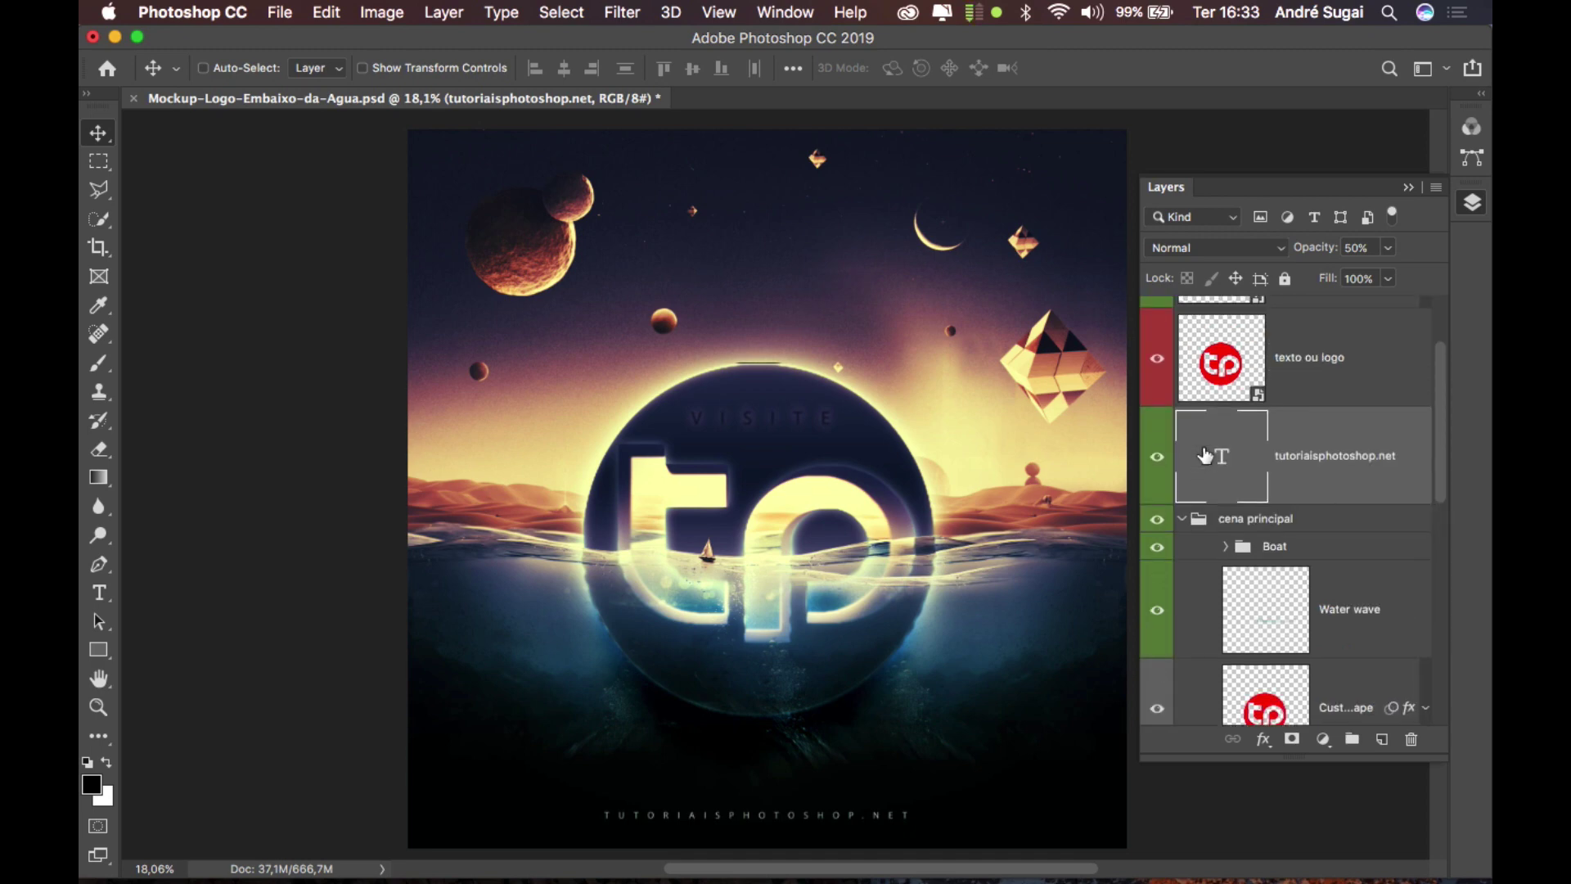
pyautogui.scroll(-3, 1215, 489)
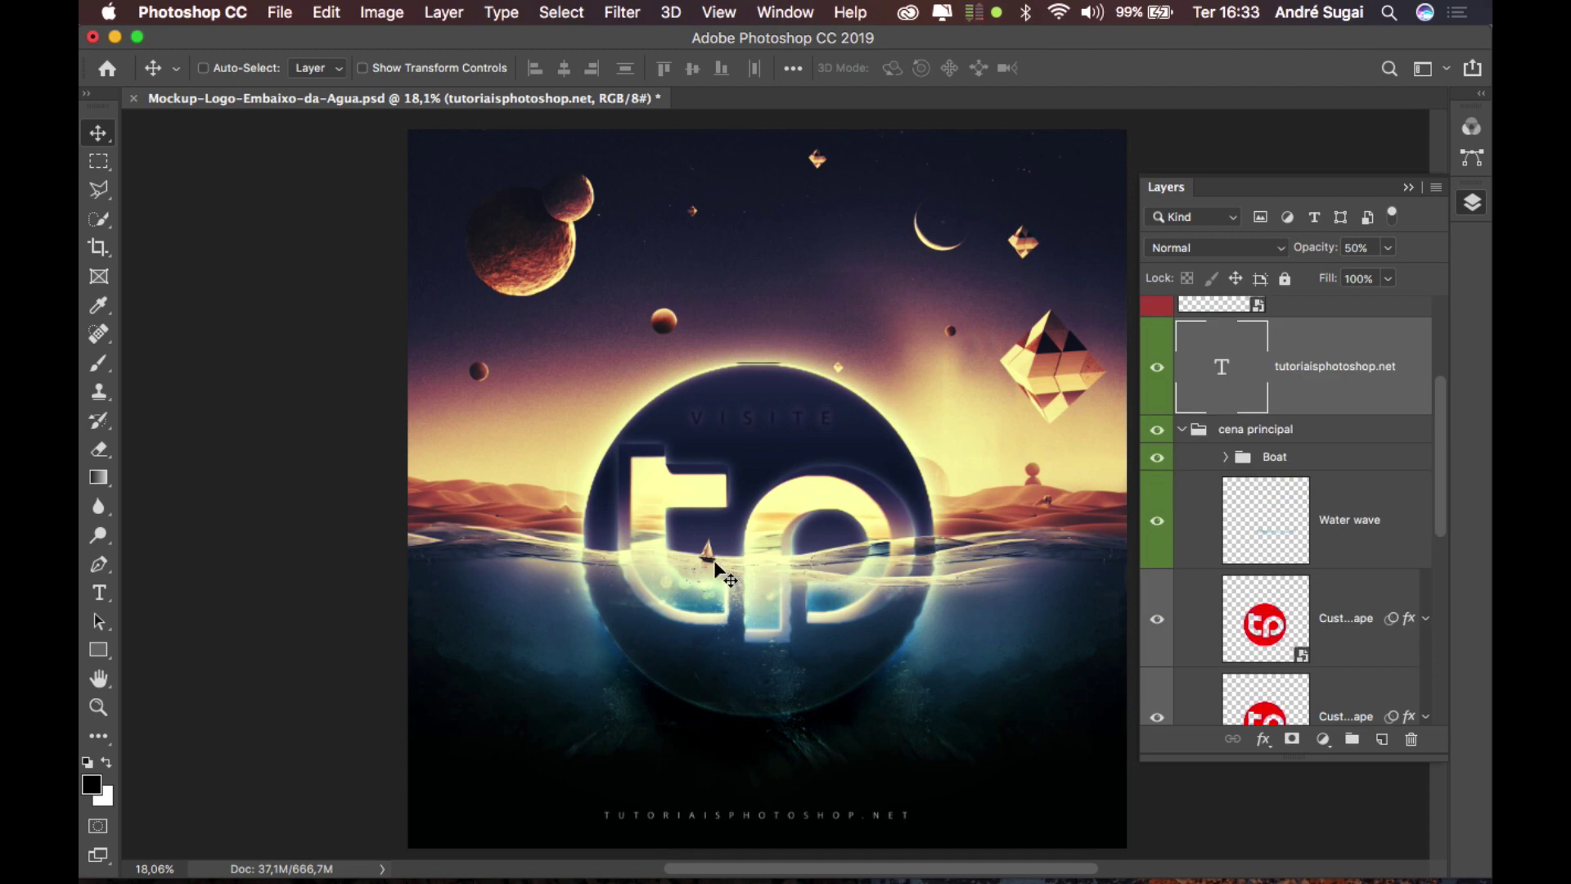
# Zoom in on the sailboat, switch off the Boat group, then zoom back out.
pyautogui.press('z')
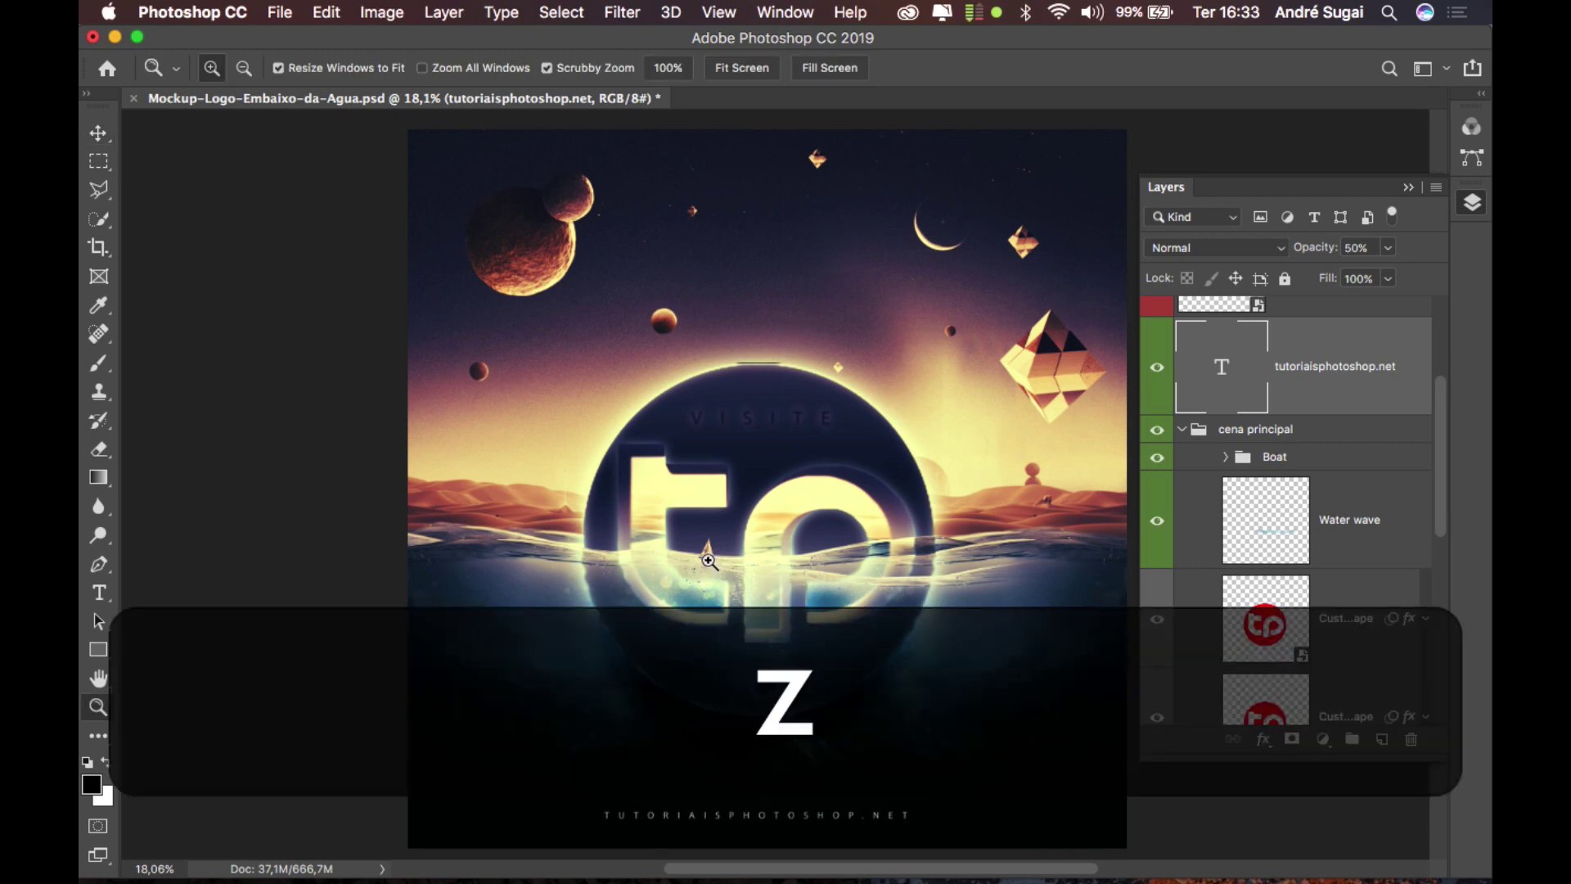
pyautogui.click(709, 562)
pyautogui.moveTo(708, 562); pyautogui.dragTo(709, 562)
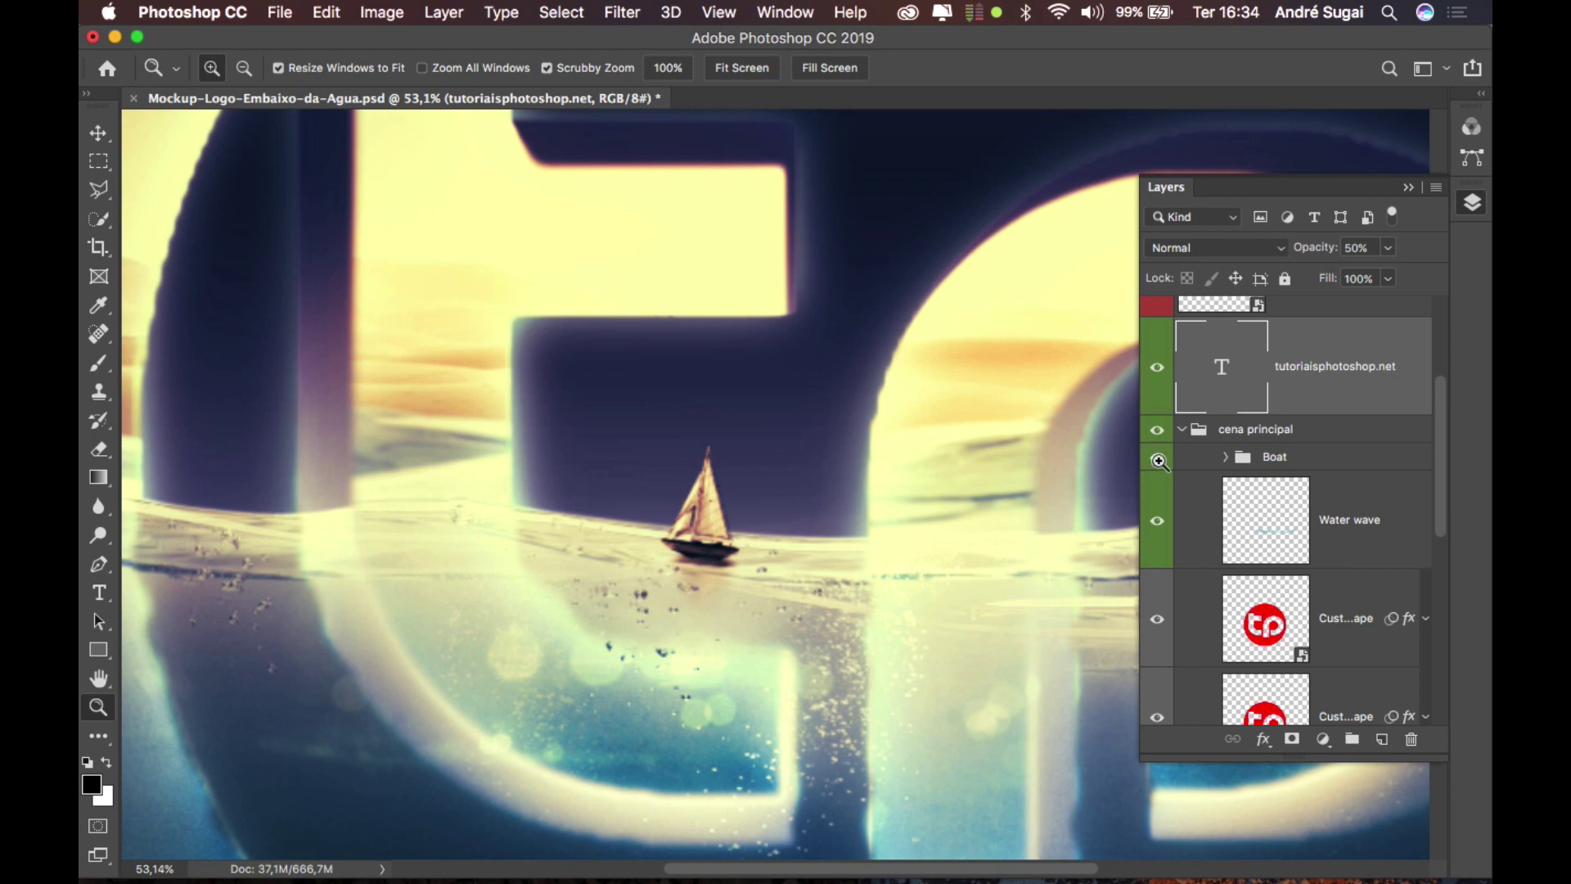
pyautogui.click(1158, 461)
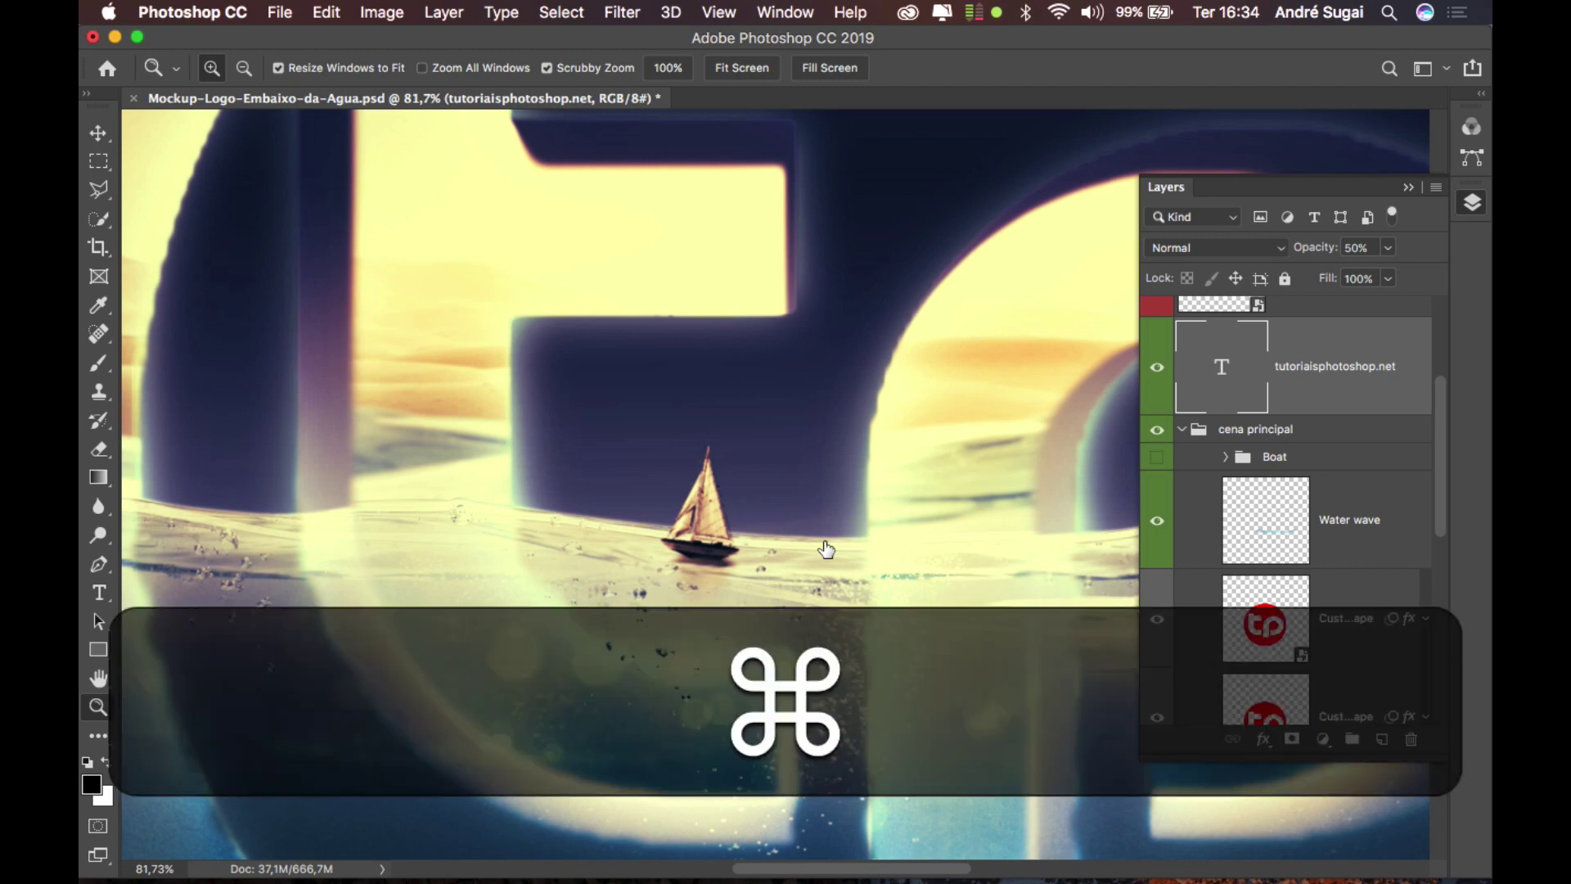
pyautogui.hotkey('ctrl', '-')
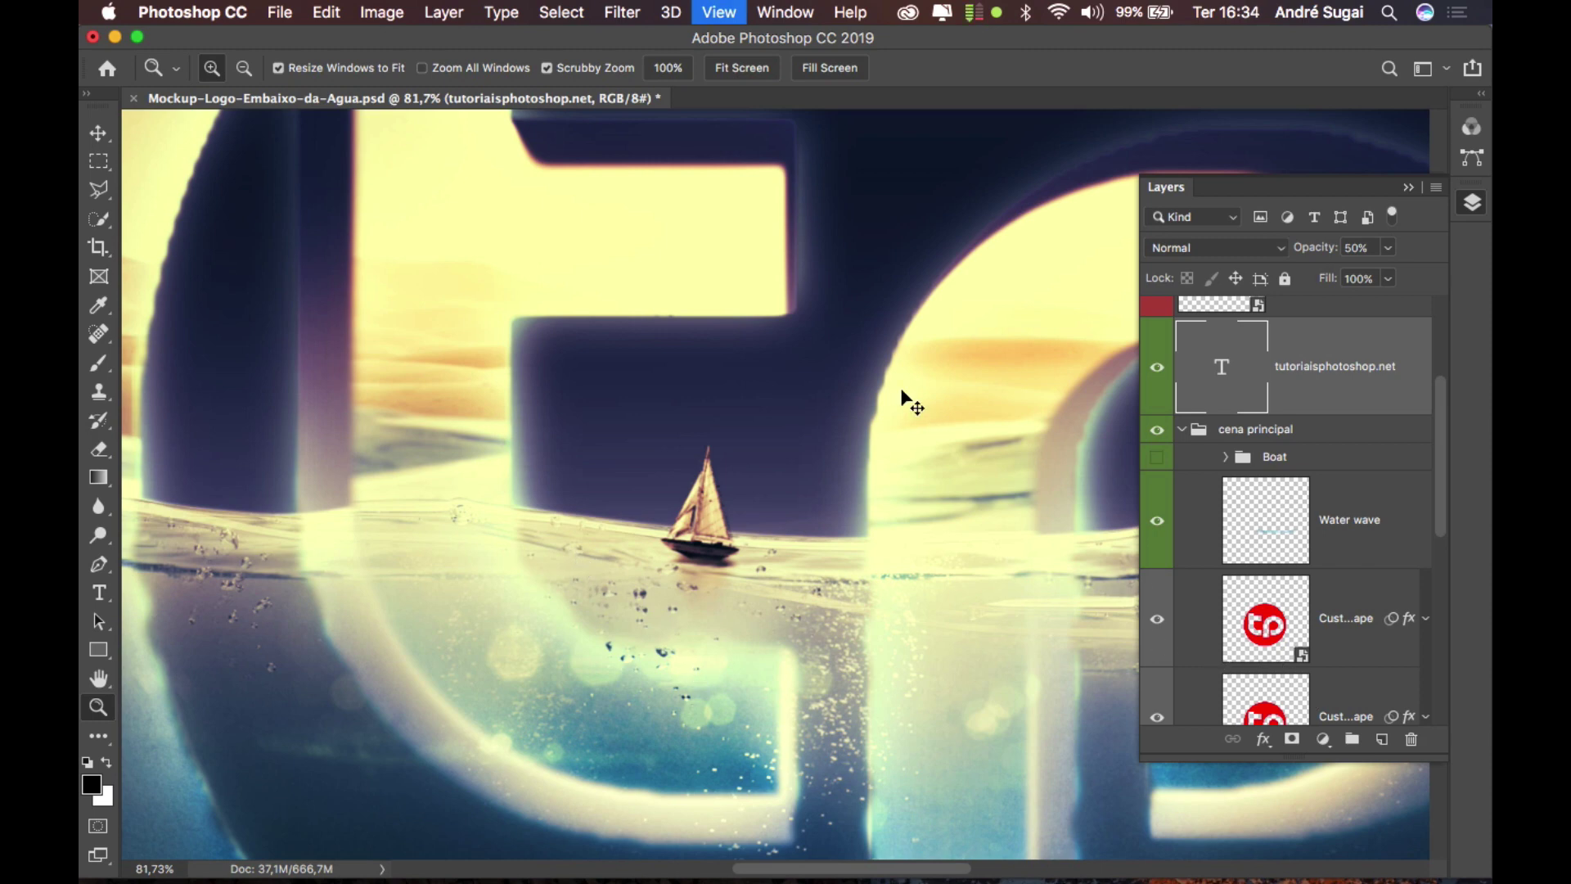
pyautogui.press('super+minus')
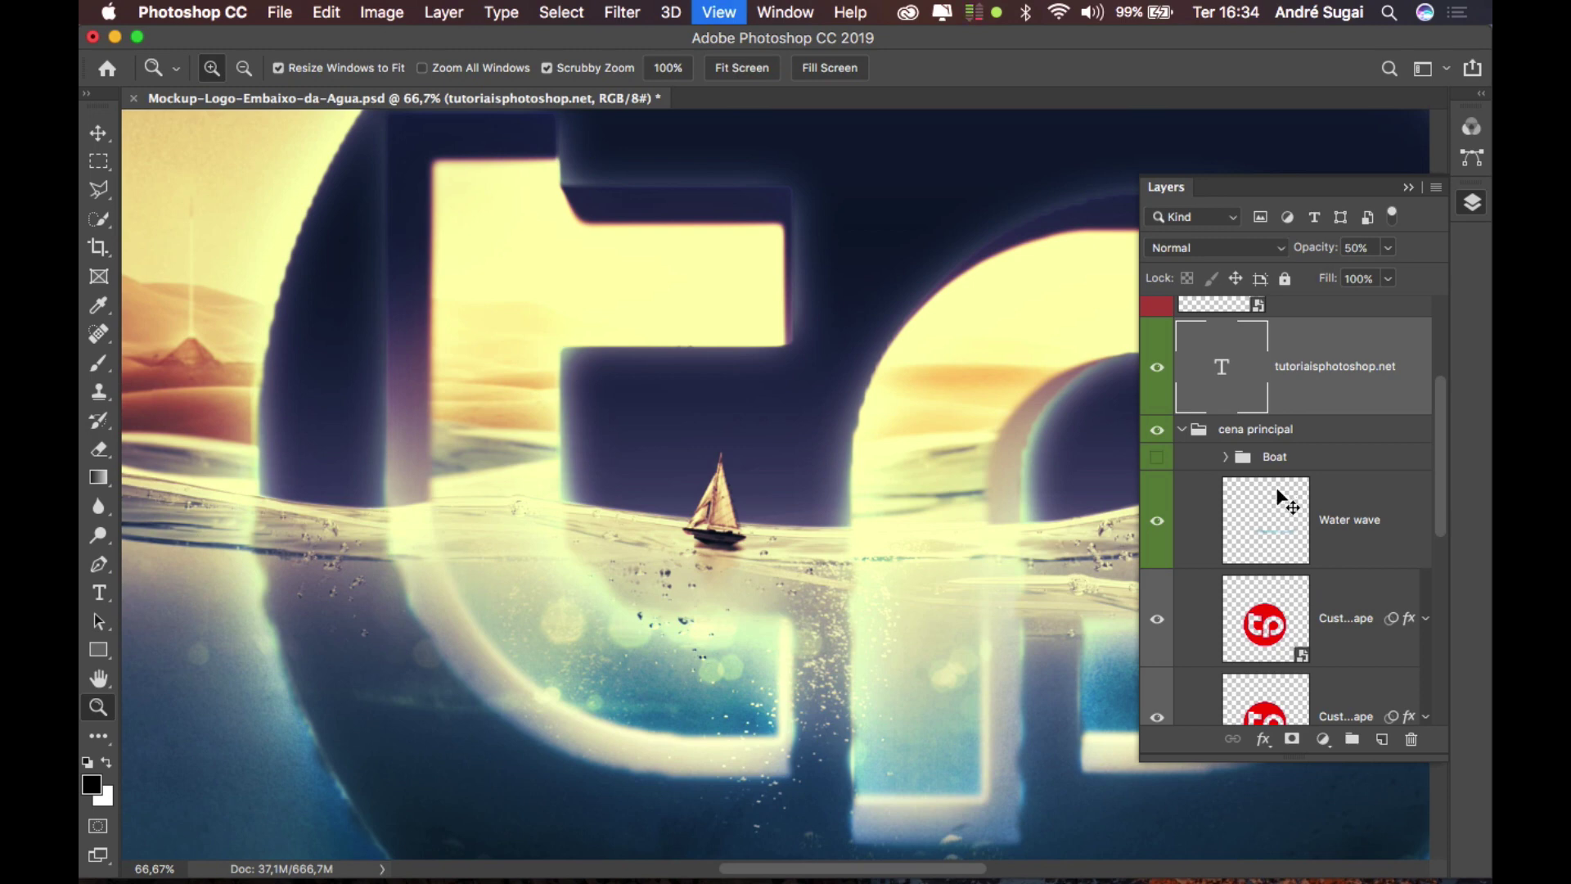
pyautogui.press('super+minus')
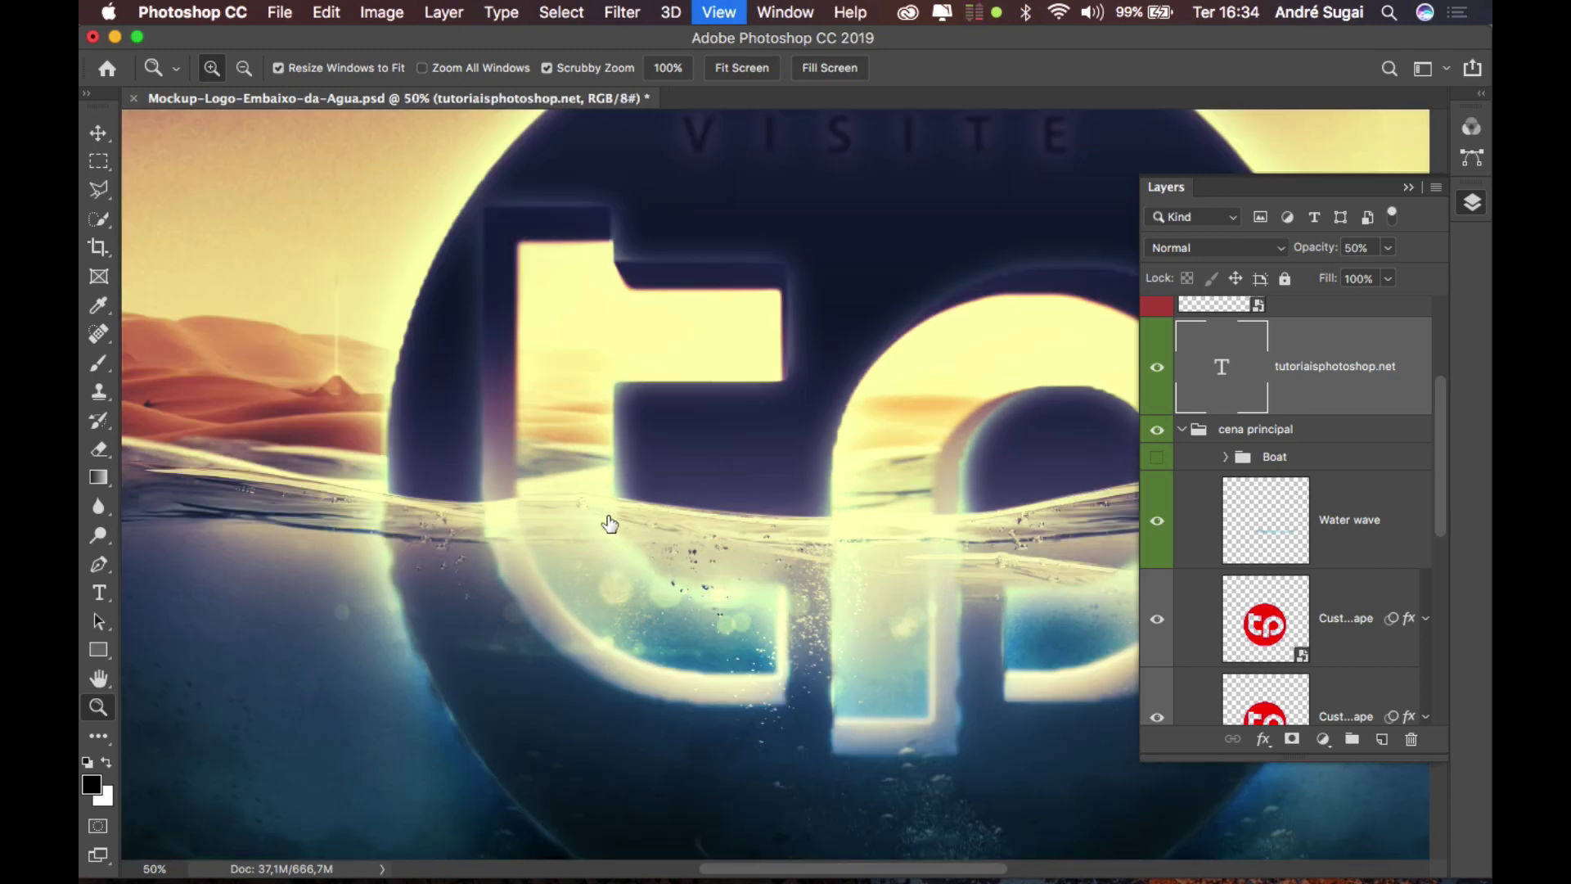
pyautogui.scroll(-2, 606, 517)
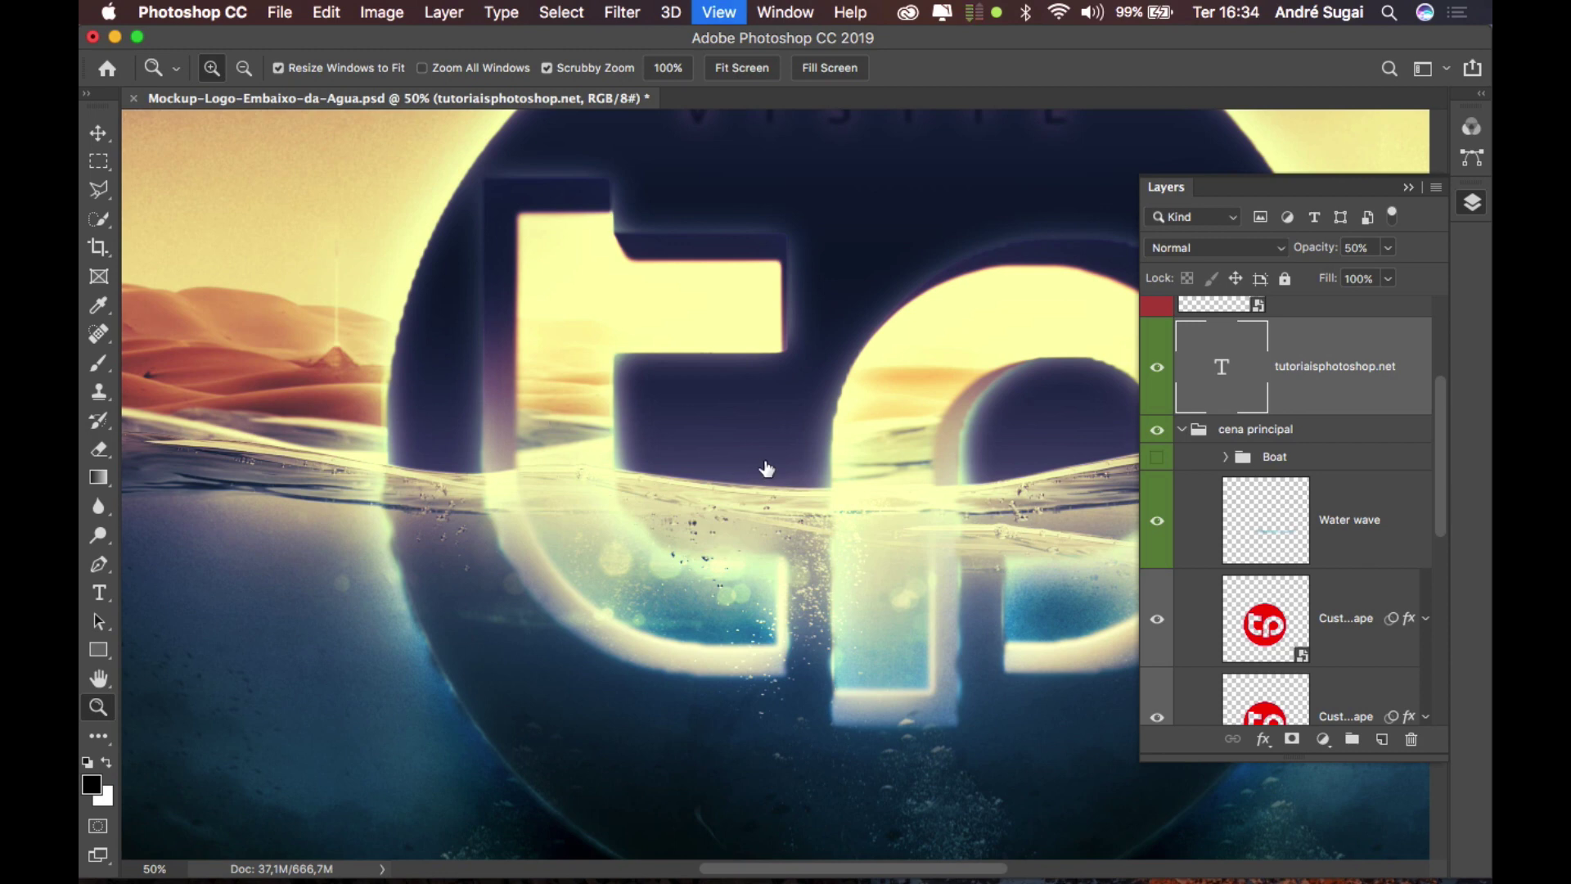
pyautogui.scroll(-10, 804, 554)
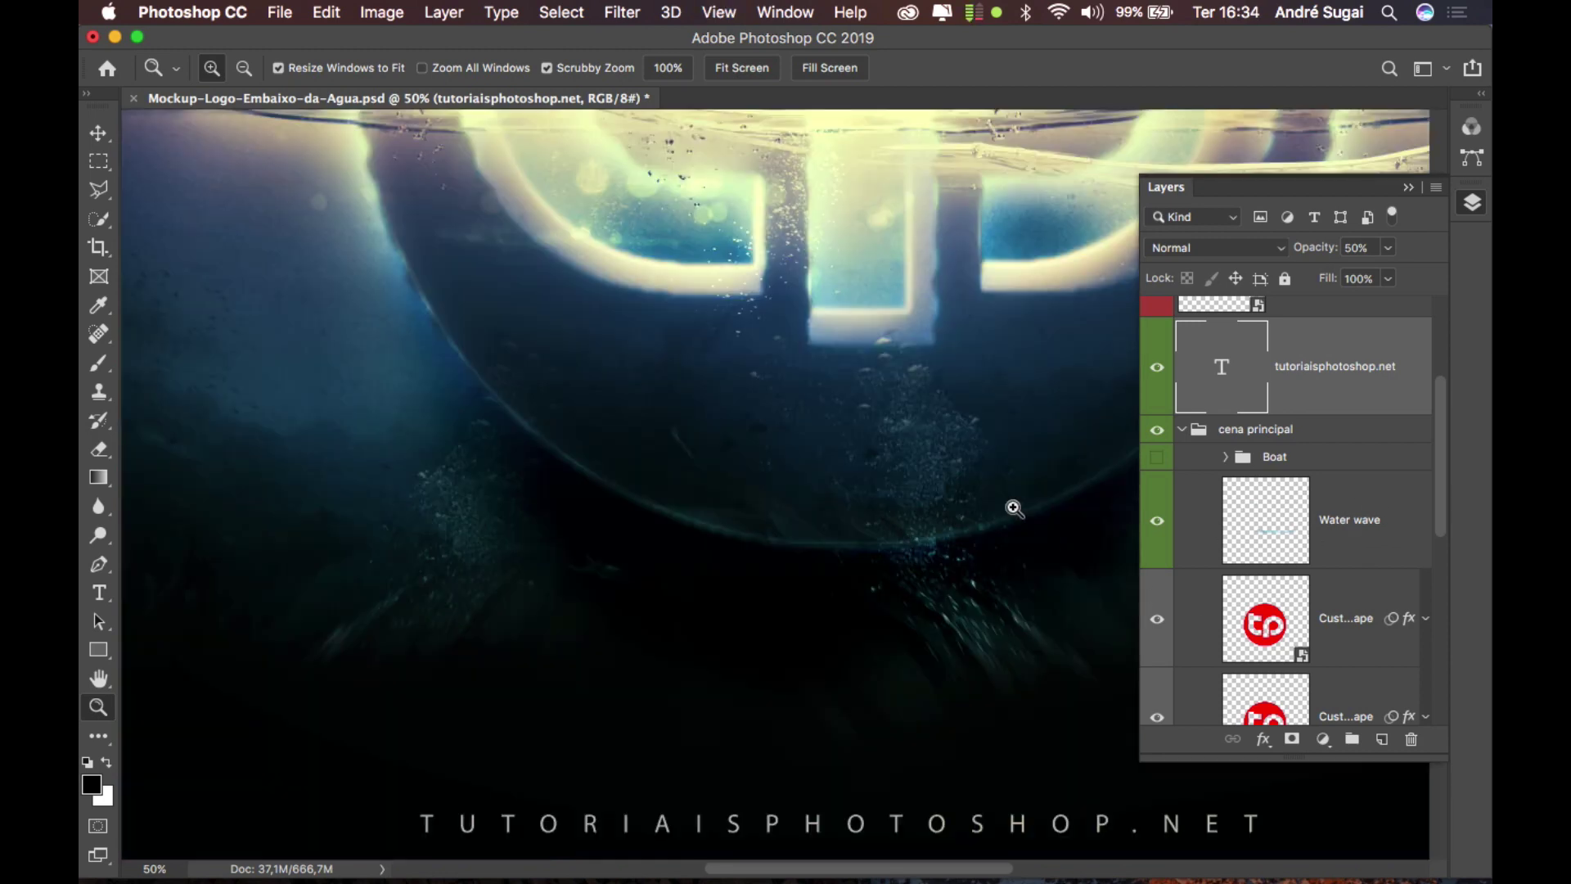
pyautogui.scroll(-5, 1235, 636)
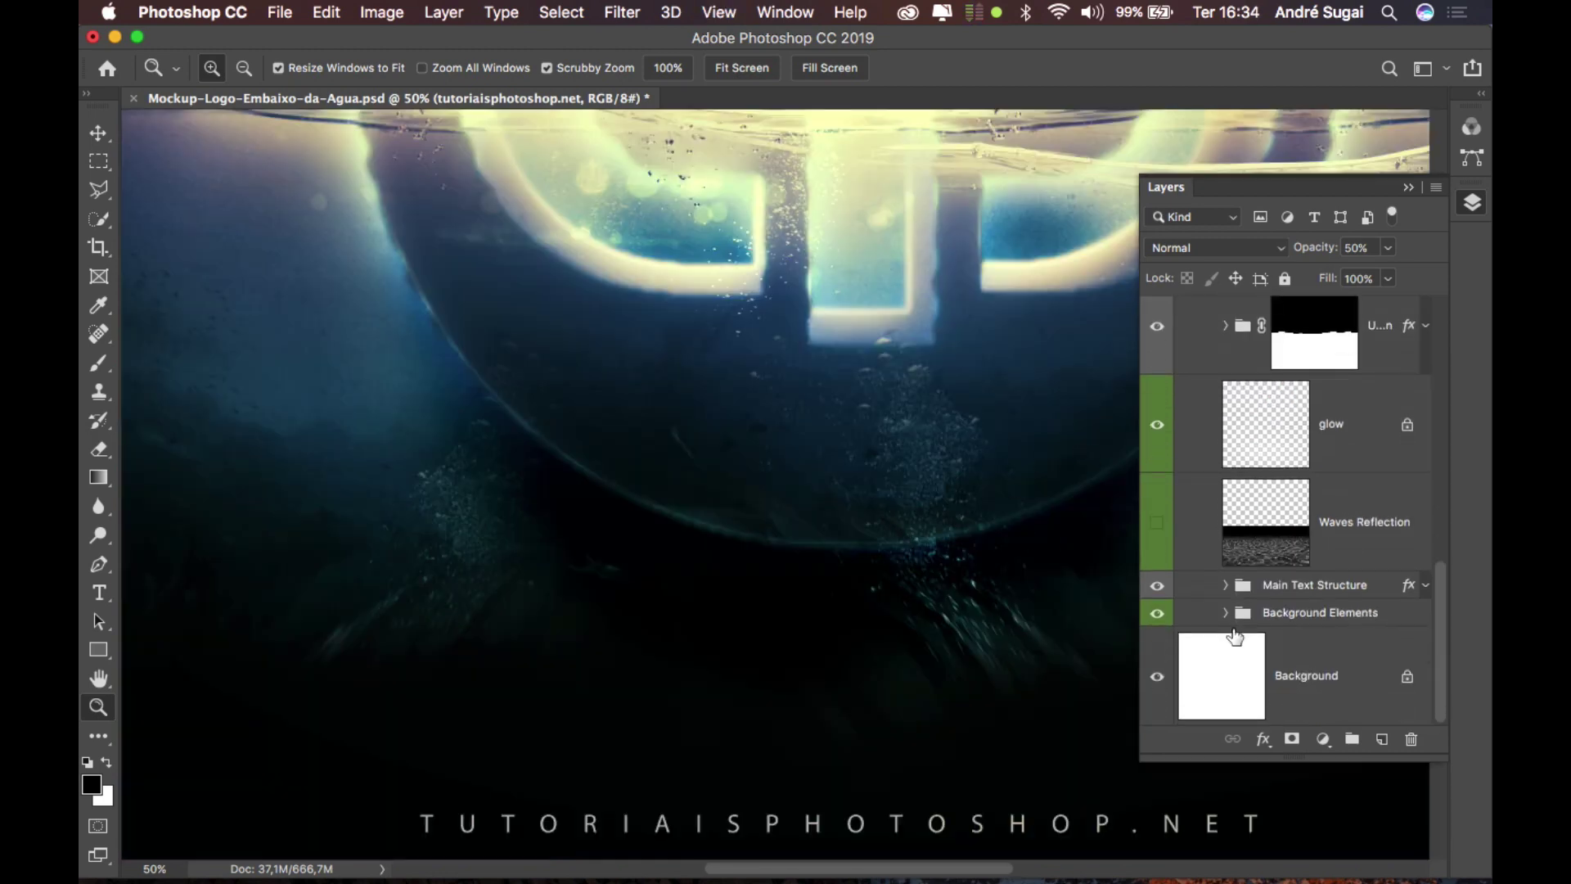
pyautogui.scroll(3, 1211, 589)
pyautogui.scroll(-3, 1209, 585)
pyautogui.click(1156, 528)
pyautogui.press('super+minus')
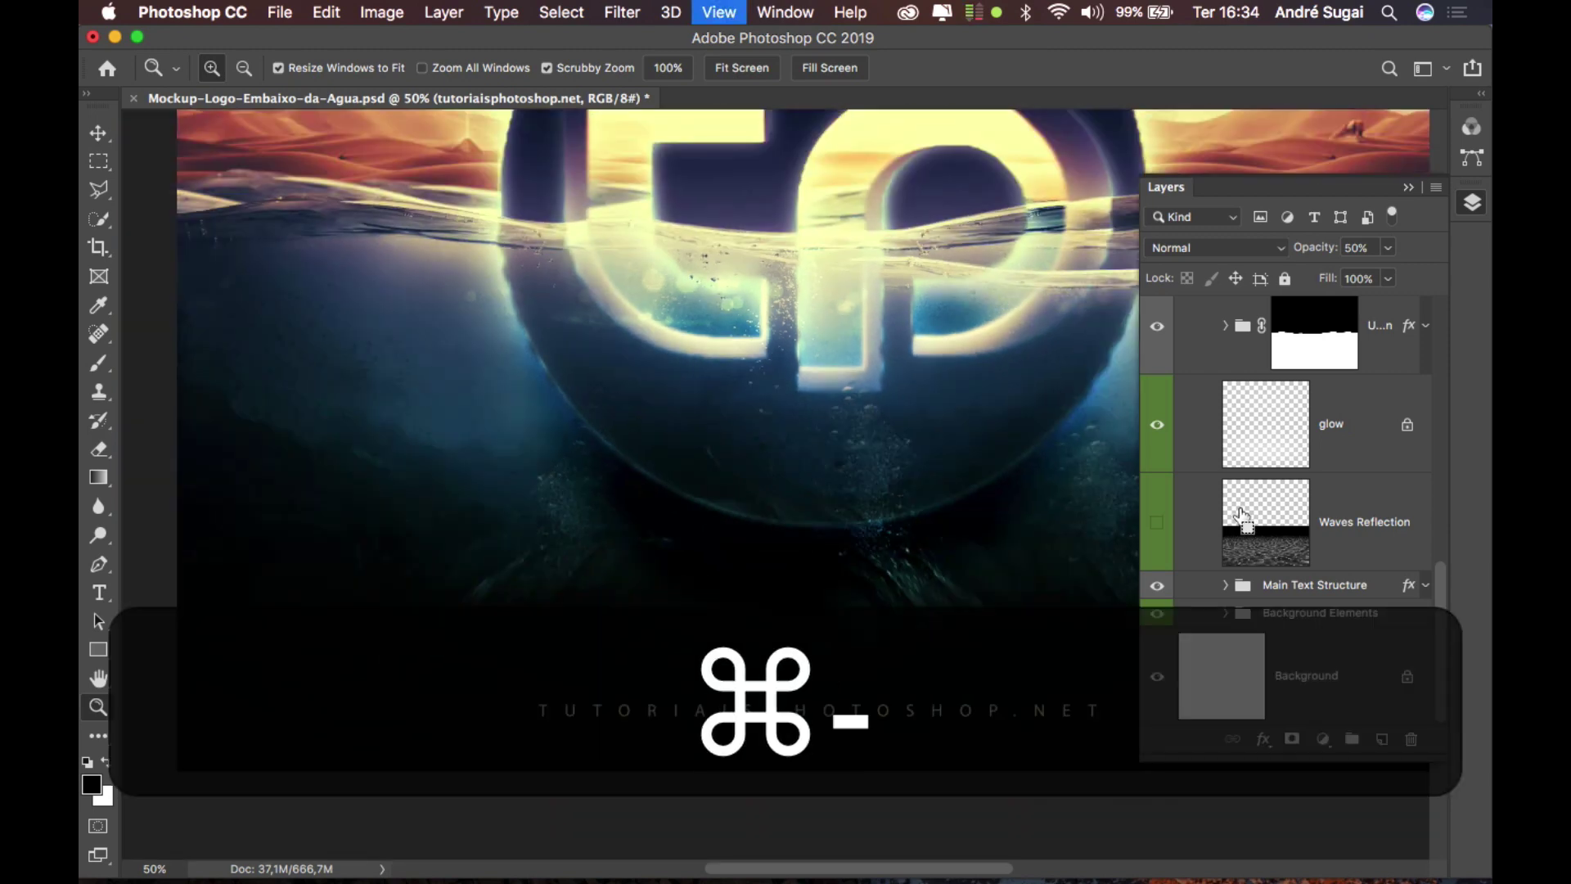
pyautogui.press('super+minus')
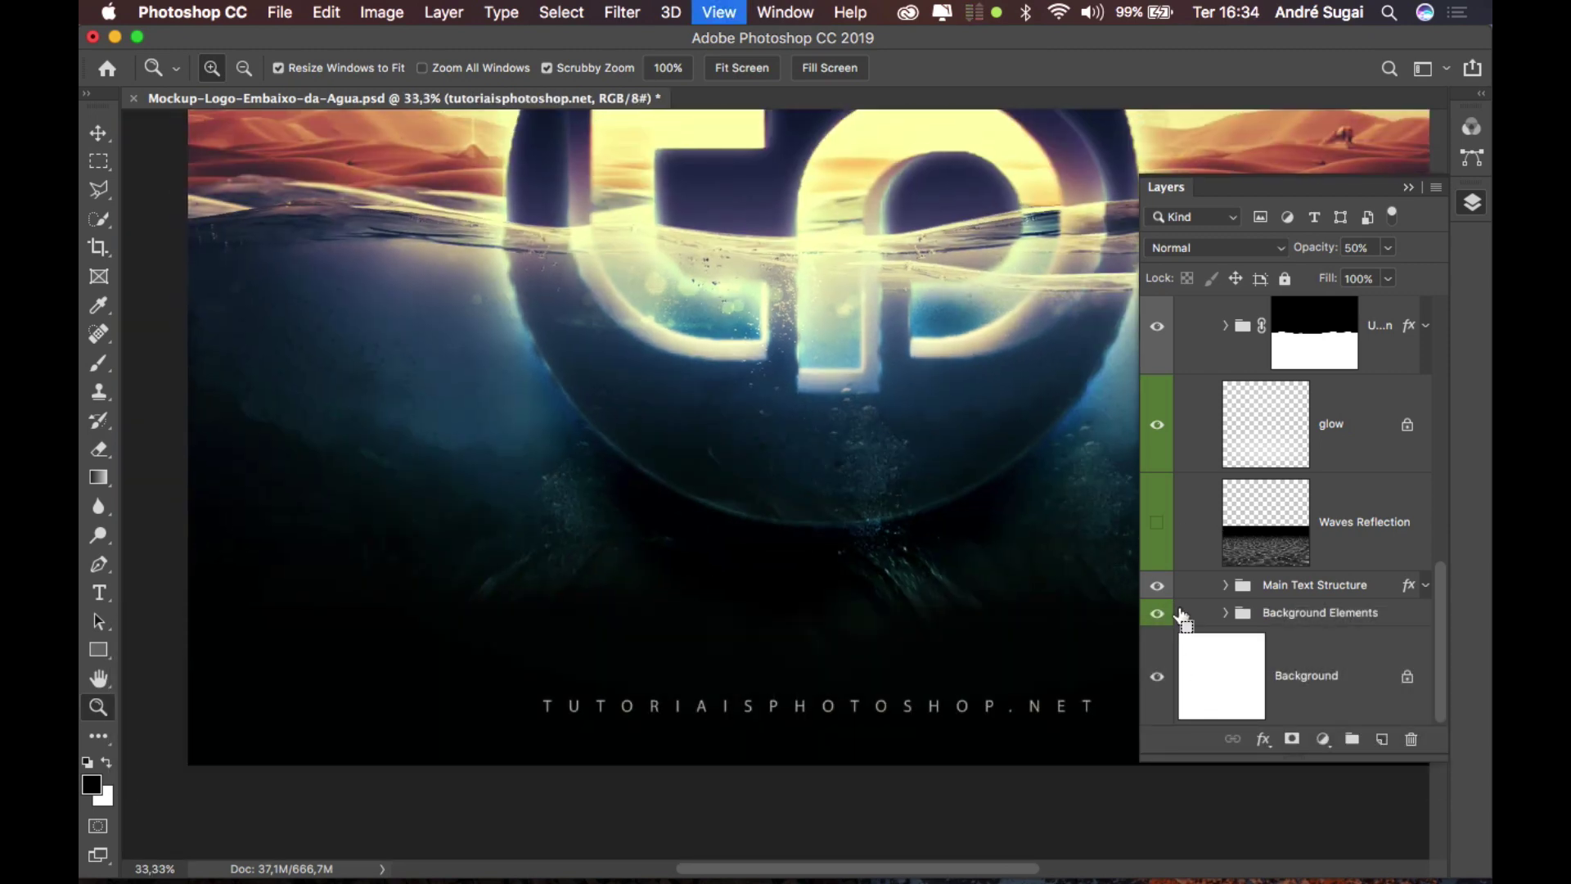
pyautogui.press('space')
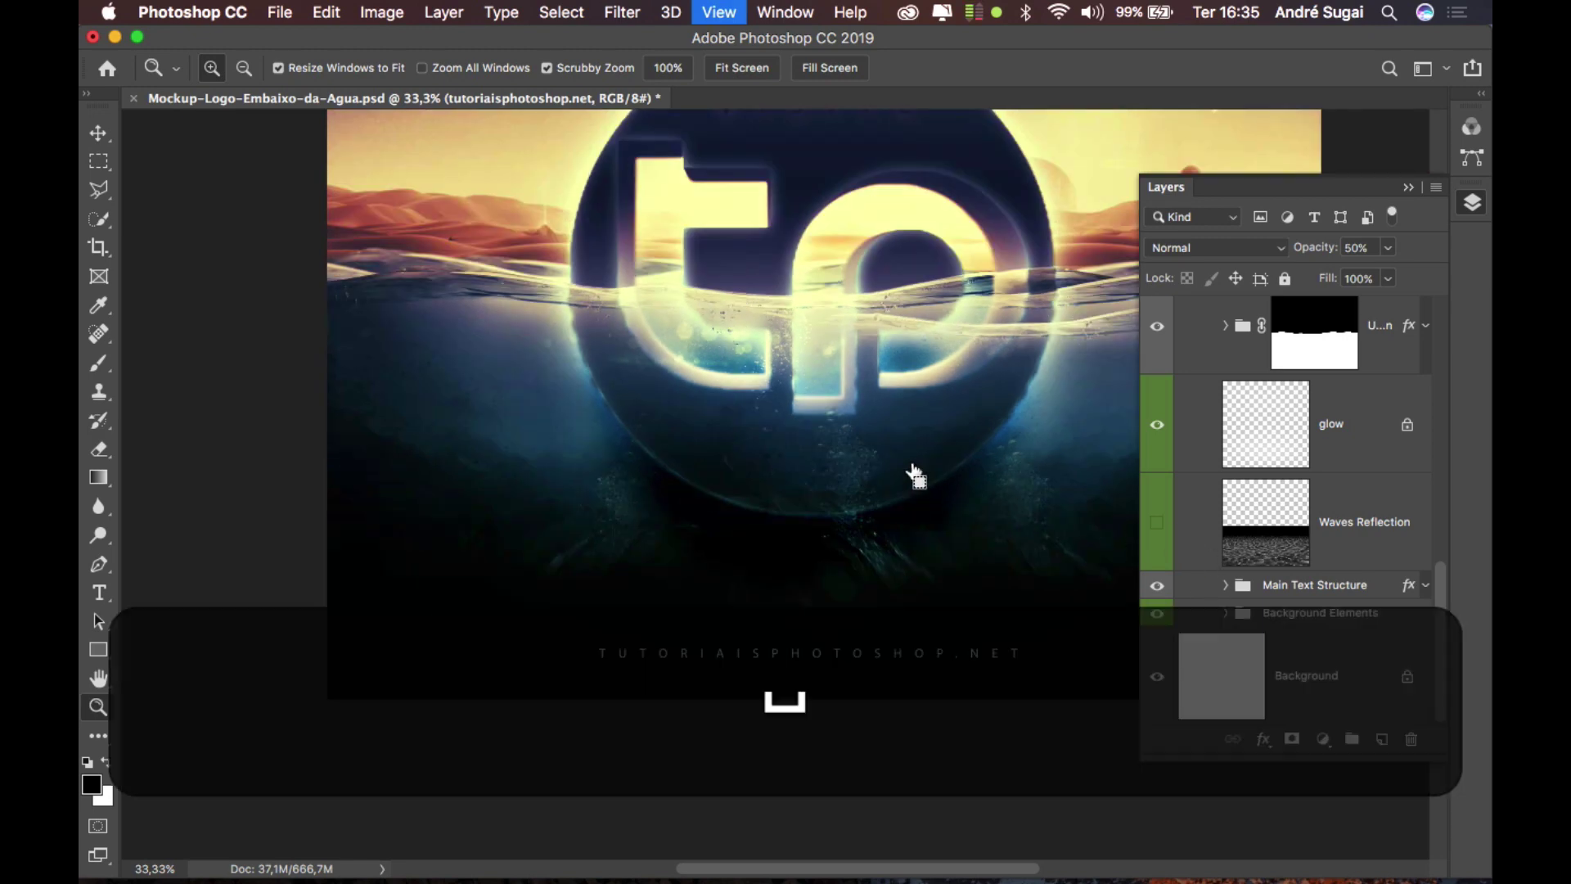
pyautogui.press('super+minus')
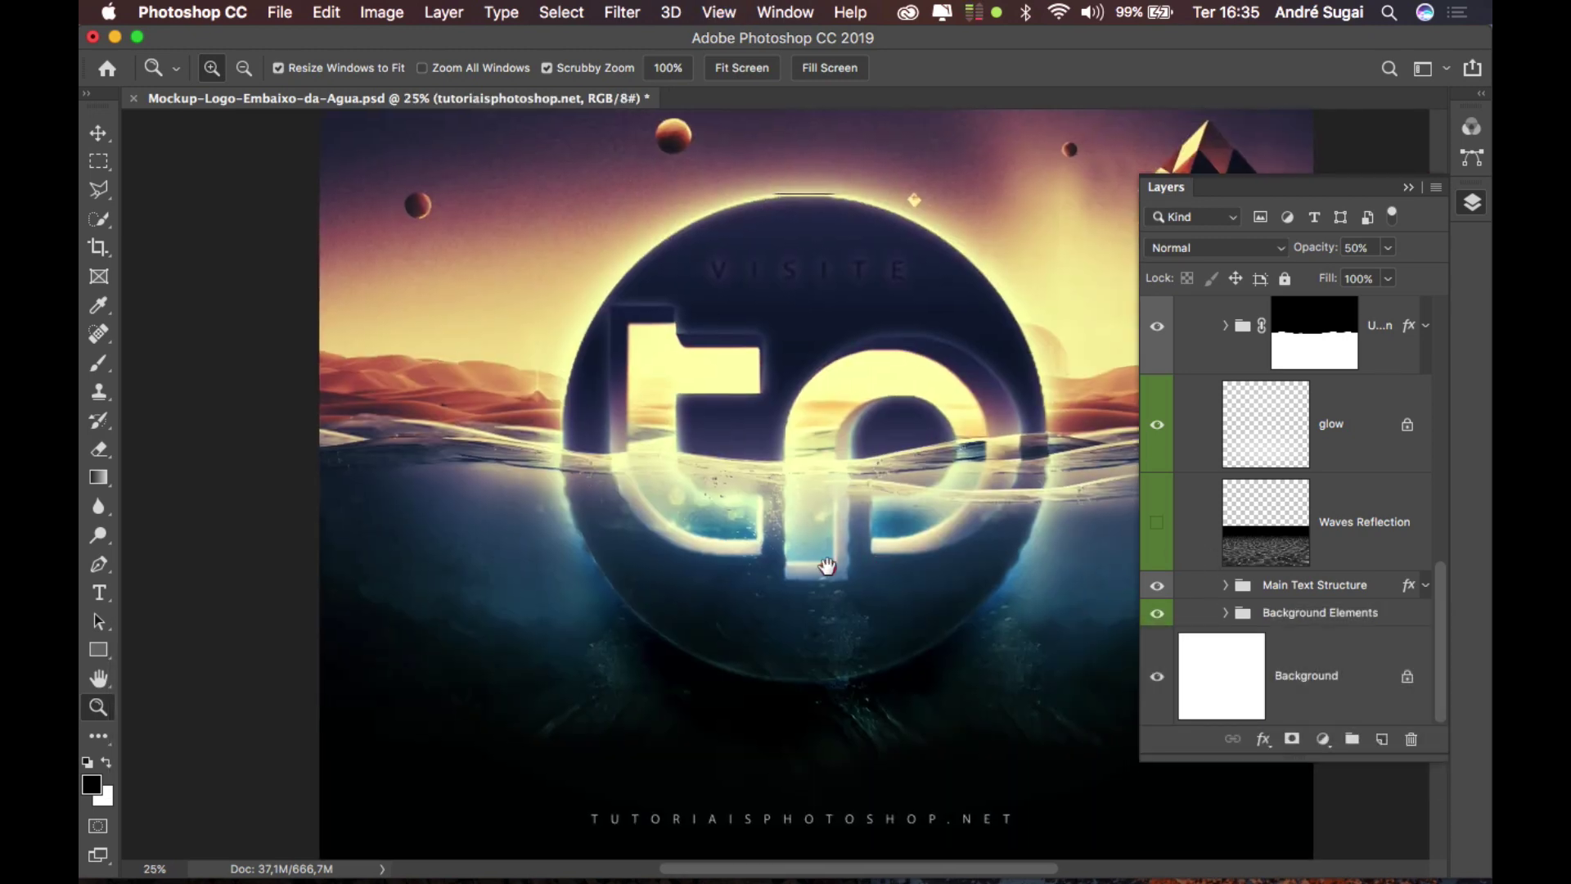
pyautogui.moveTo(827, 567); pyautogui.dragTo(744, 579)
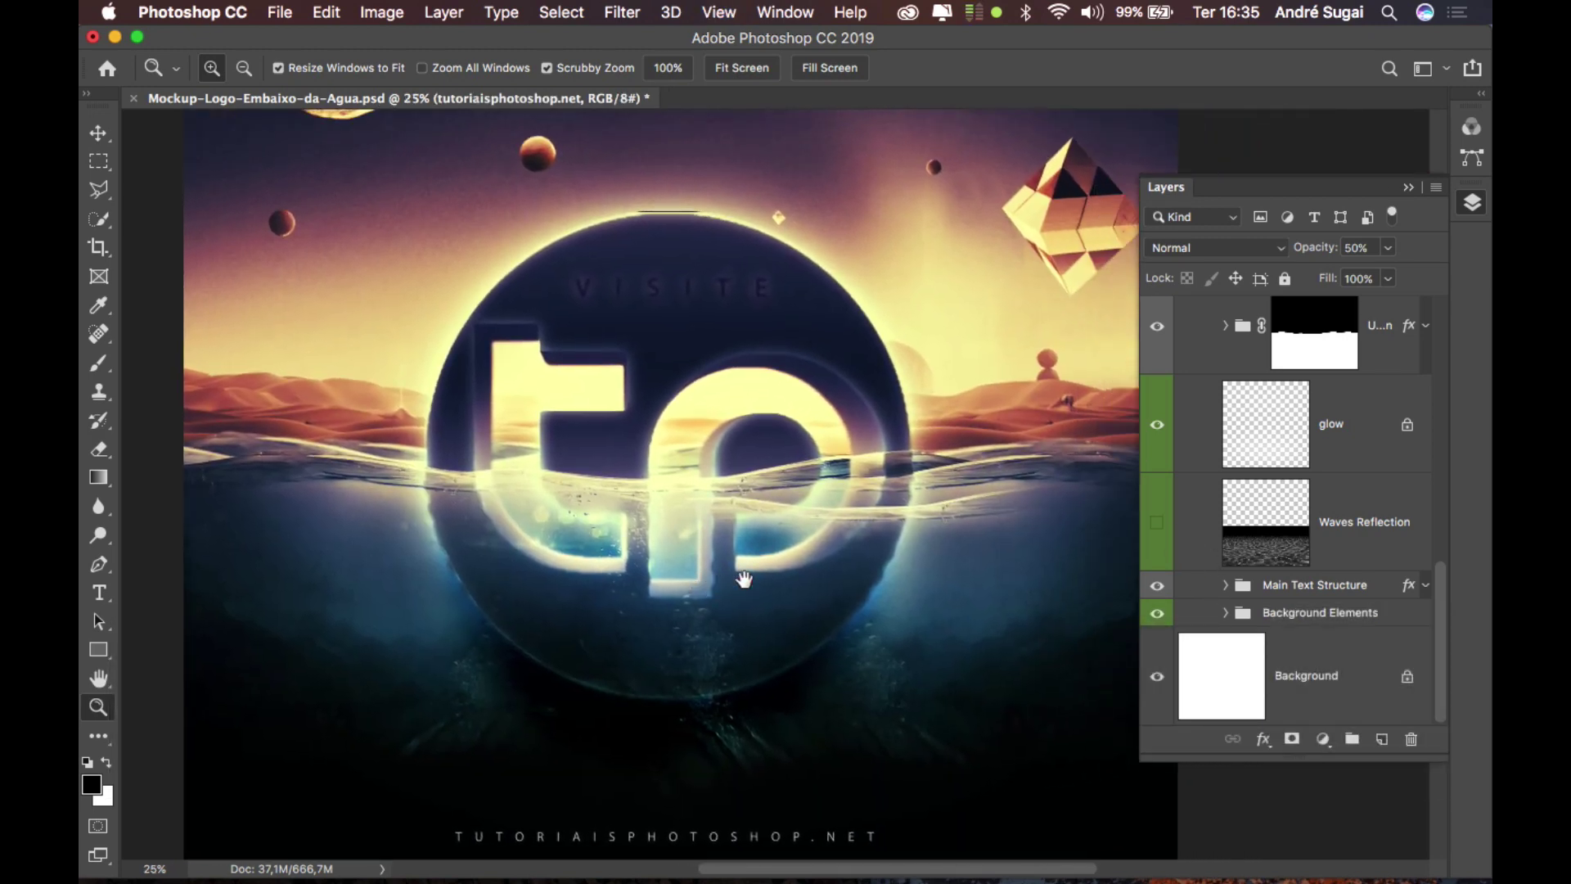
# Switch on the Waves Reflection layer and adjust the zoom to view the poster.
pyautogui.click(1157, 525)
pyautogui.click(1158, 525)
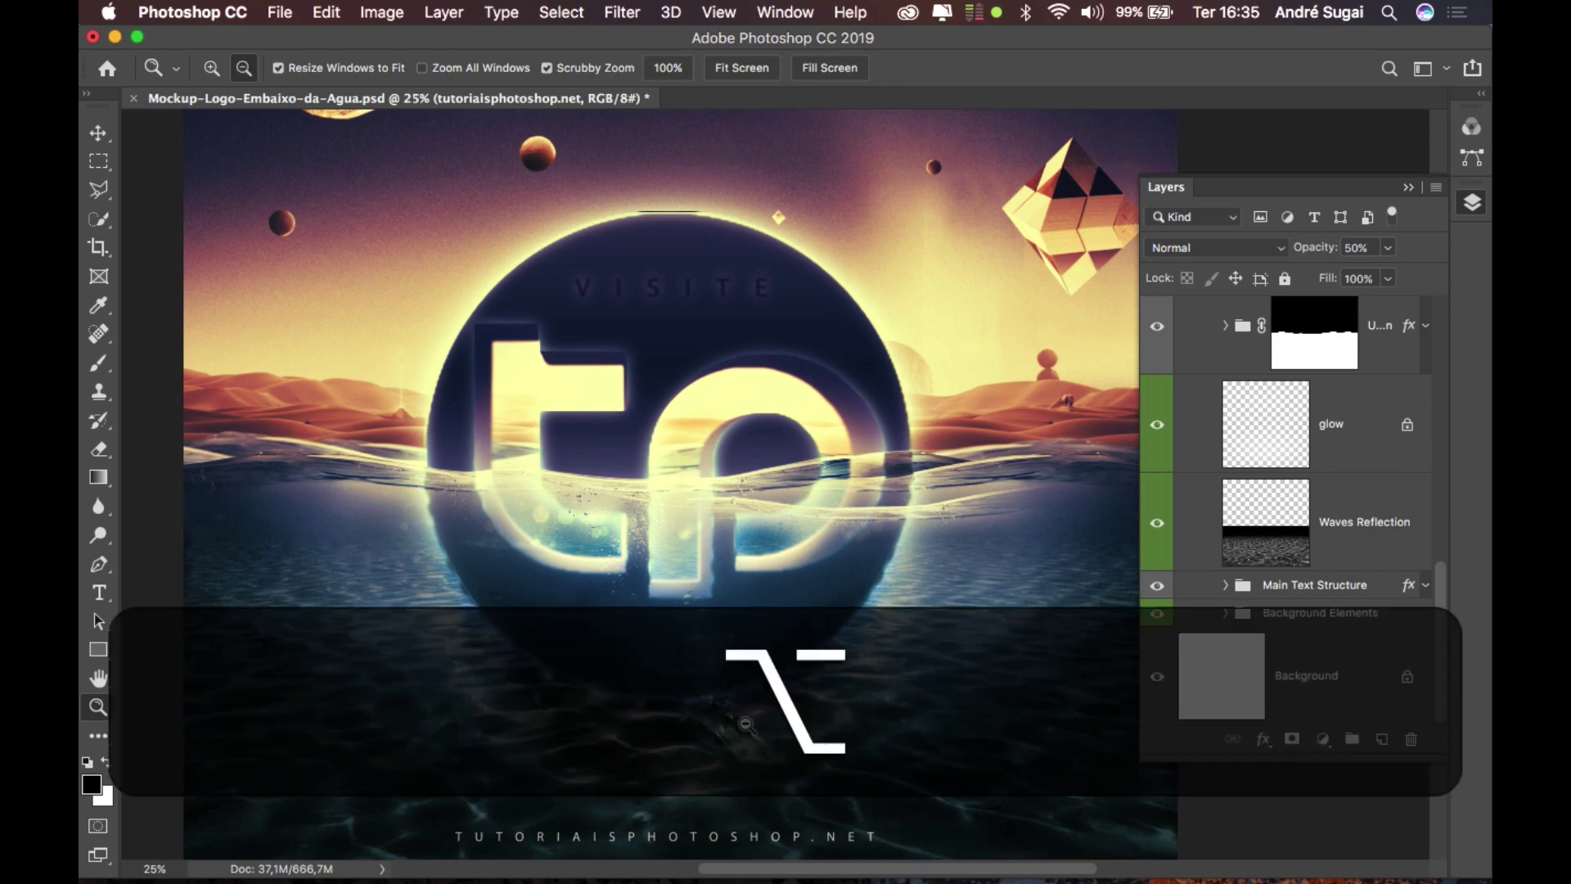
pyautogui.keyDown('alt'); pyautogui.click(746, 722); pyautogui.keyUp('alt')
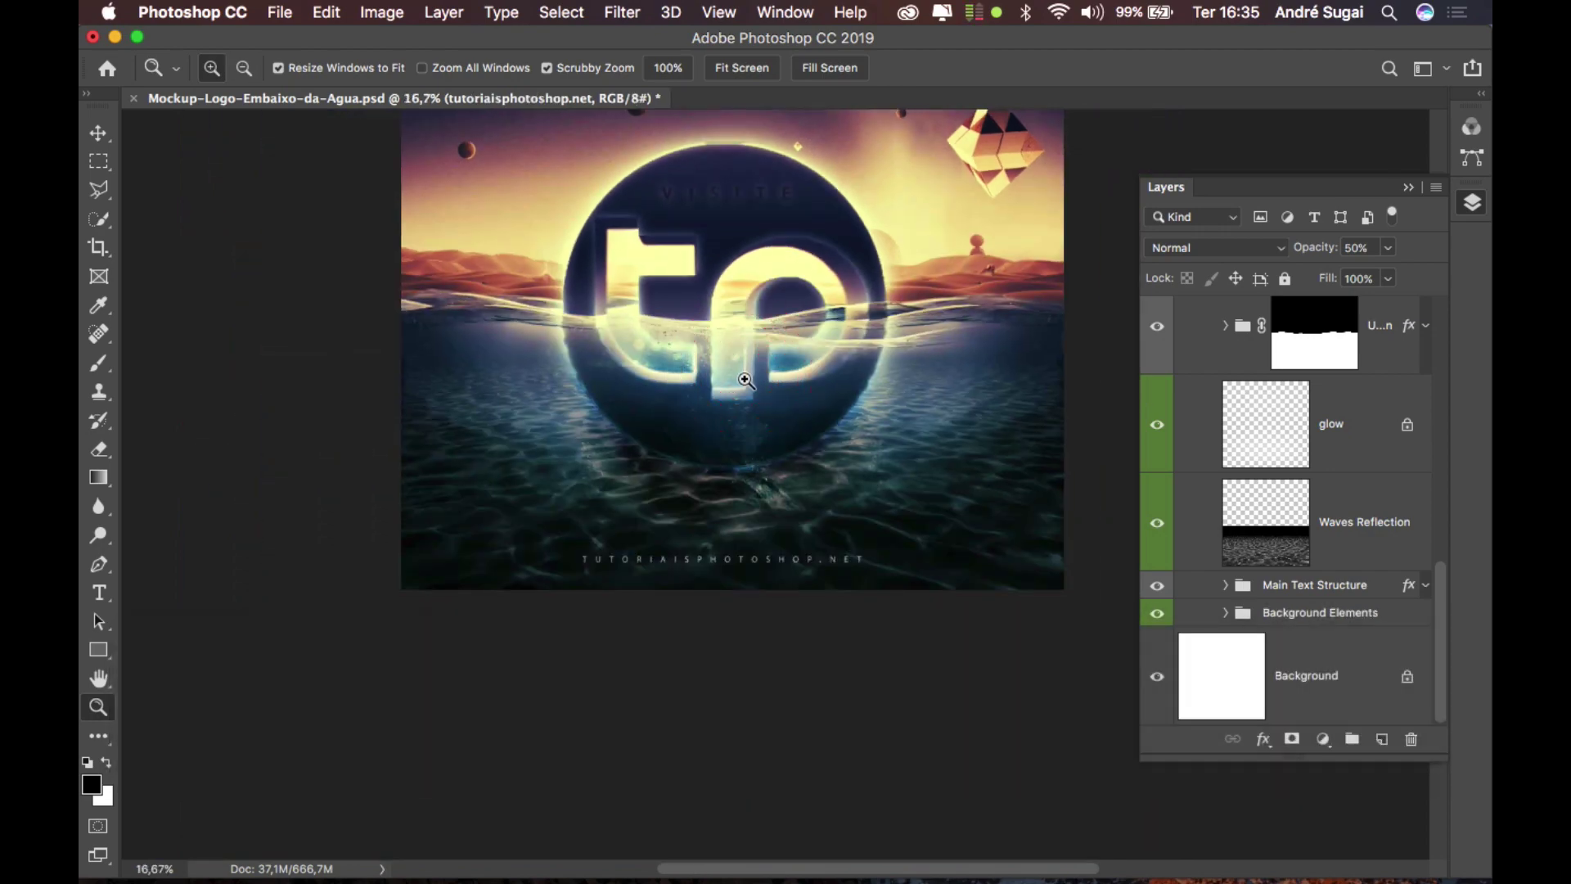
pyautogui.click(746, 378)
pyautogui.press('space')
pyautogui.moveTo(729, 319); pyautogui.dragTo(731, 484)
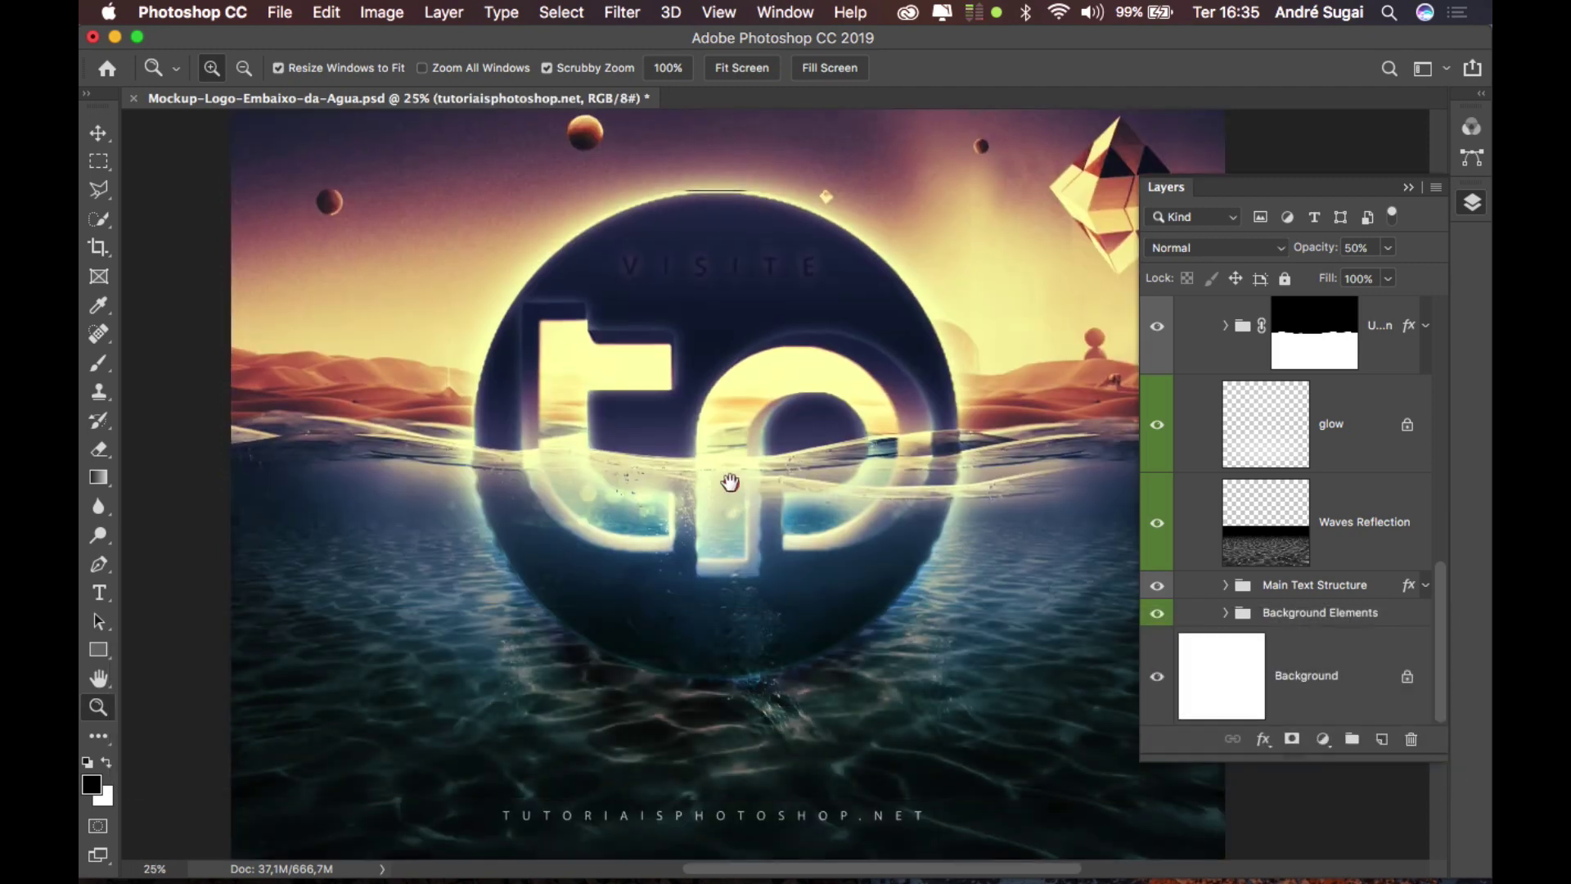